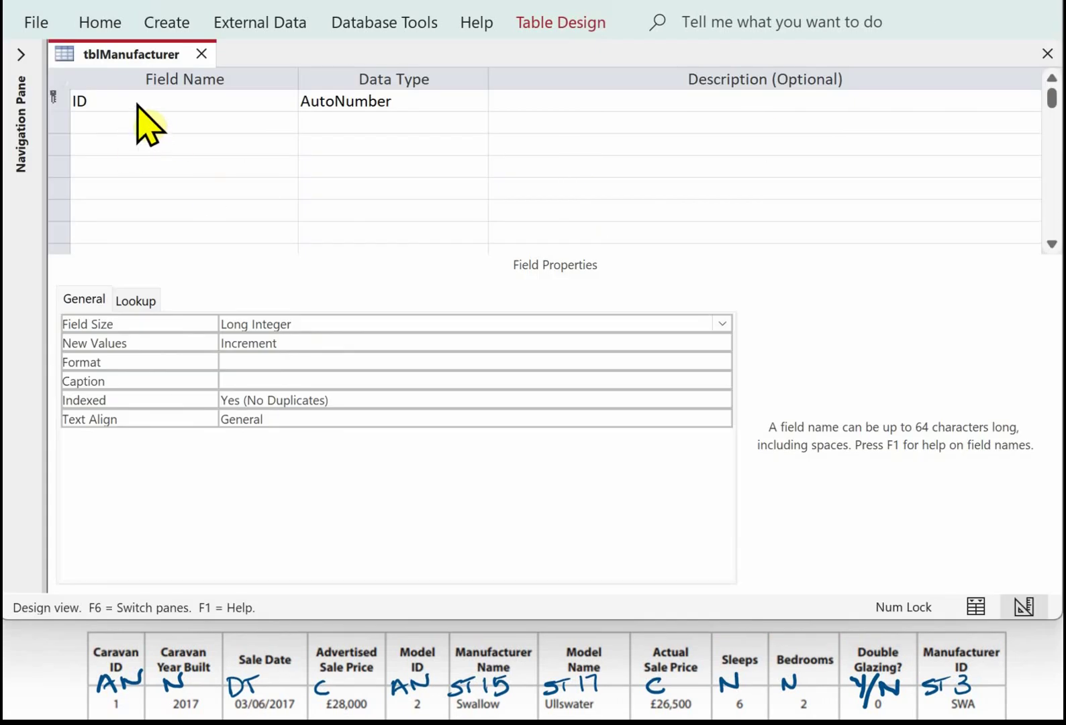
# Rename the key field to ManufacturerID, with the Short Text data type and a new field size in place of the default
pyautogui.click(110, 97)
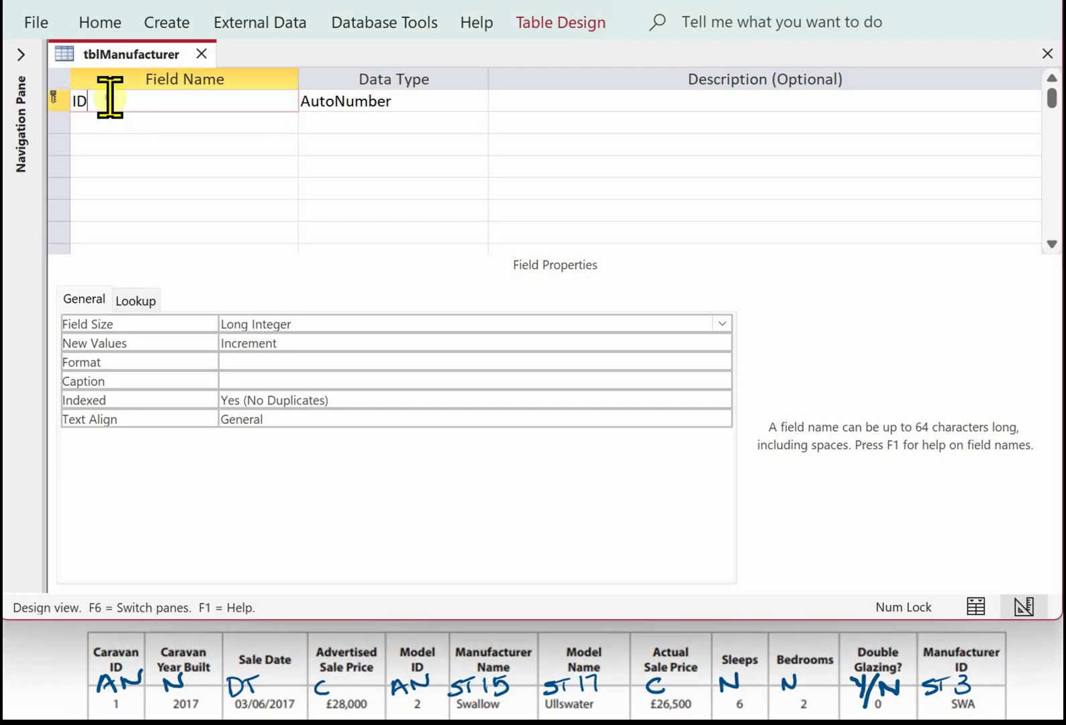
pyautogui.write('Manufacturer')
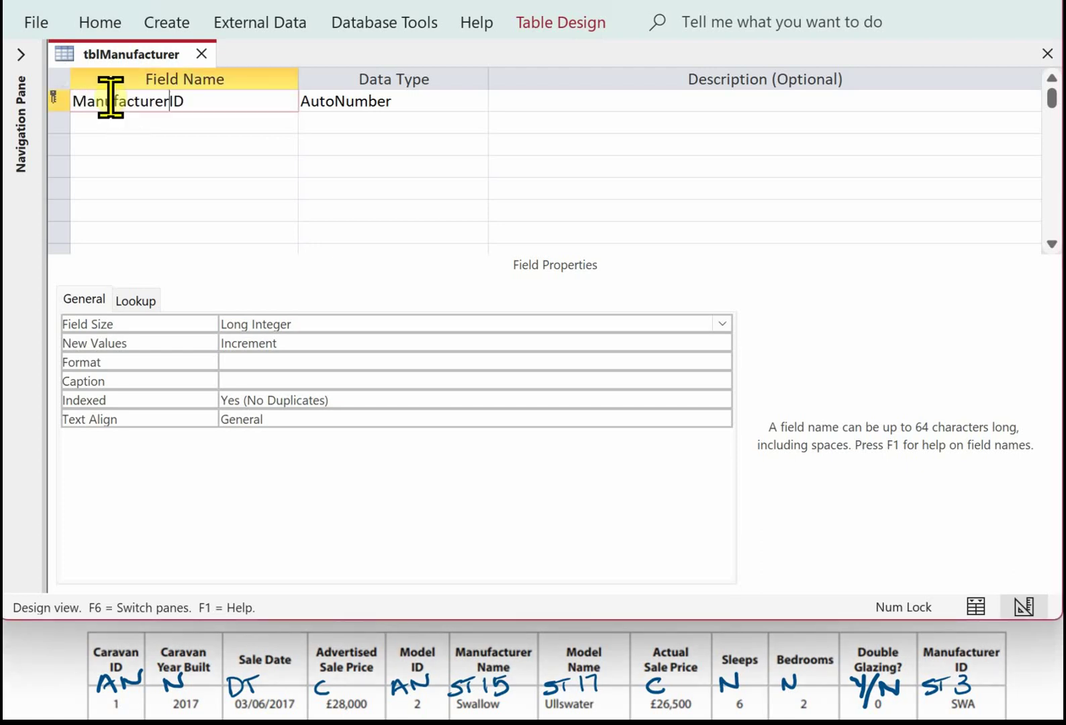
pyautogui.click(415, 104)
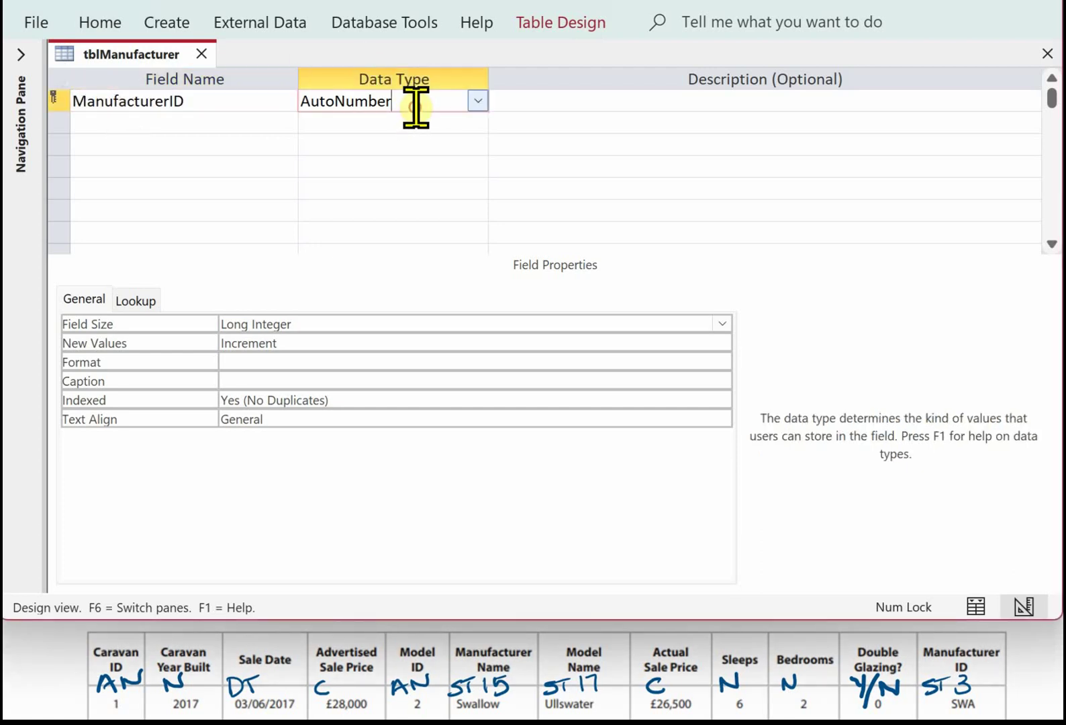
pyautogui.click(477, 100)
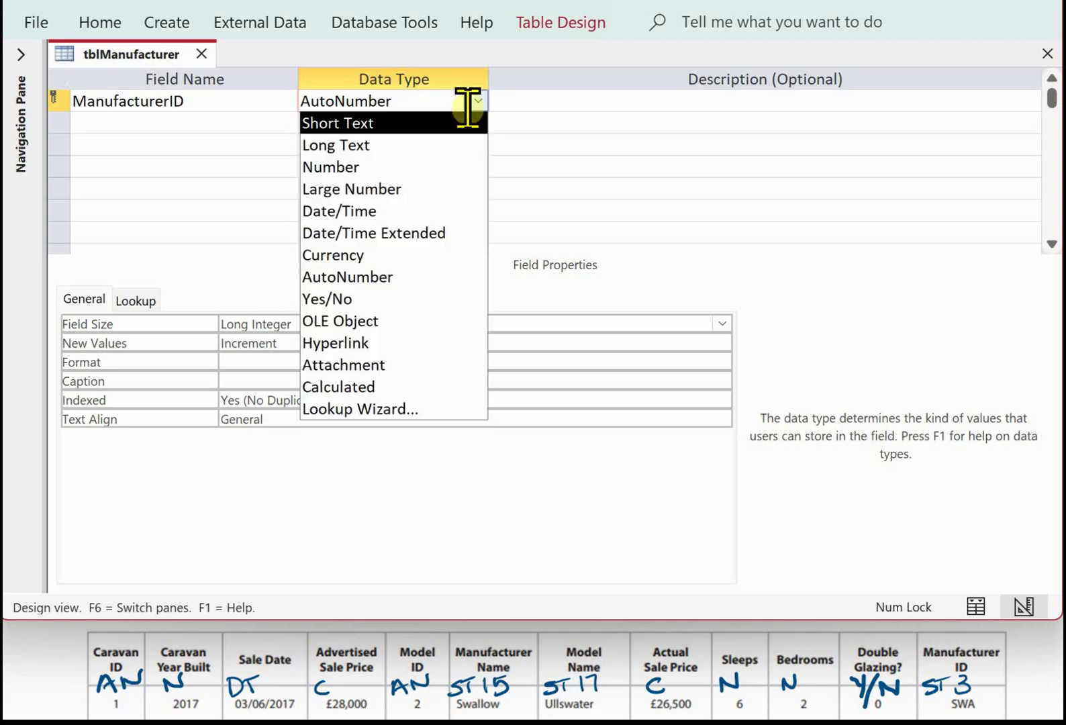
pyautogui.click(403, 122)
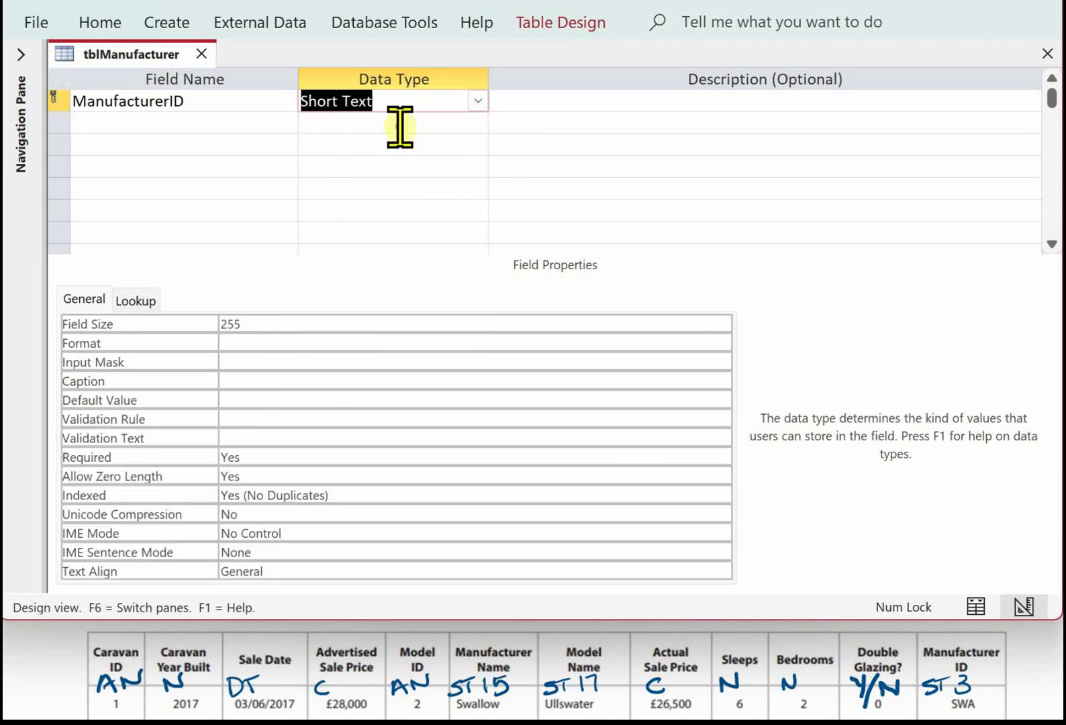
pyautogui.click(248, 324)
pyautogui.doubleClick(228, 325)
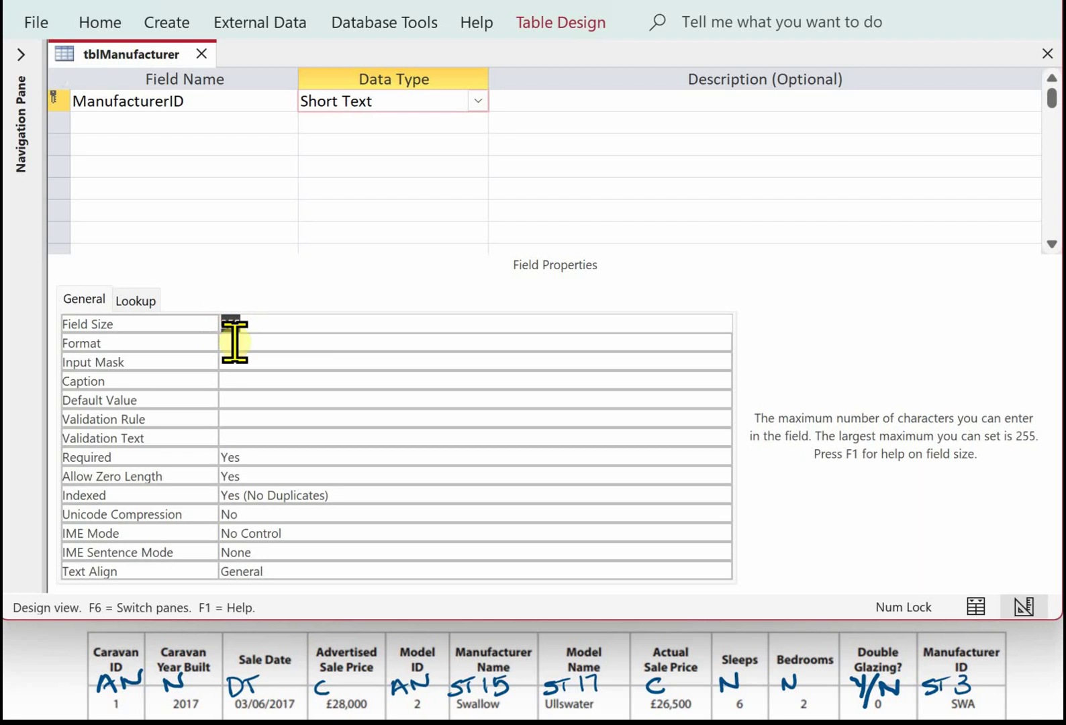
# Add a ManufacturerName field with the Short Text data type and a field size of 15
pyautogui.click(165, 125)
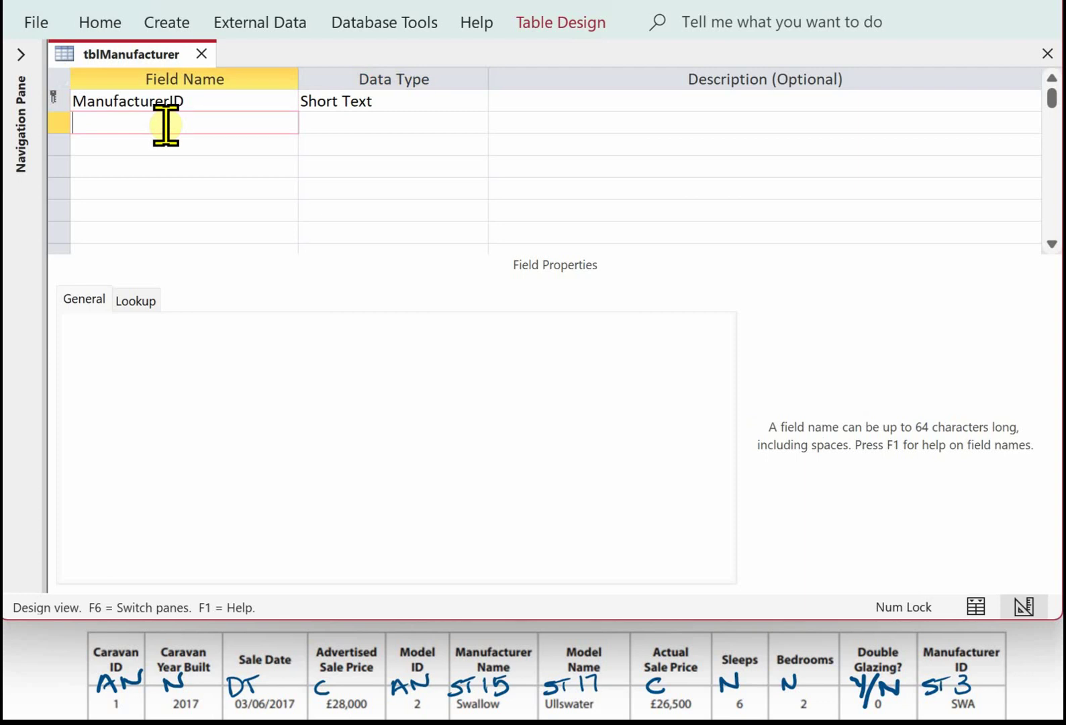
pyautogui.write('ManufacturerName')
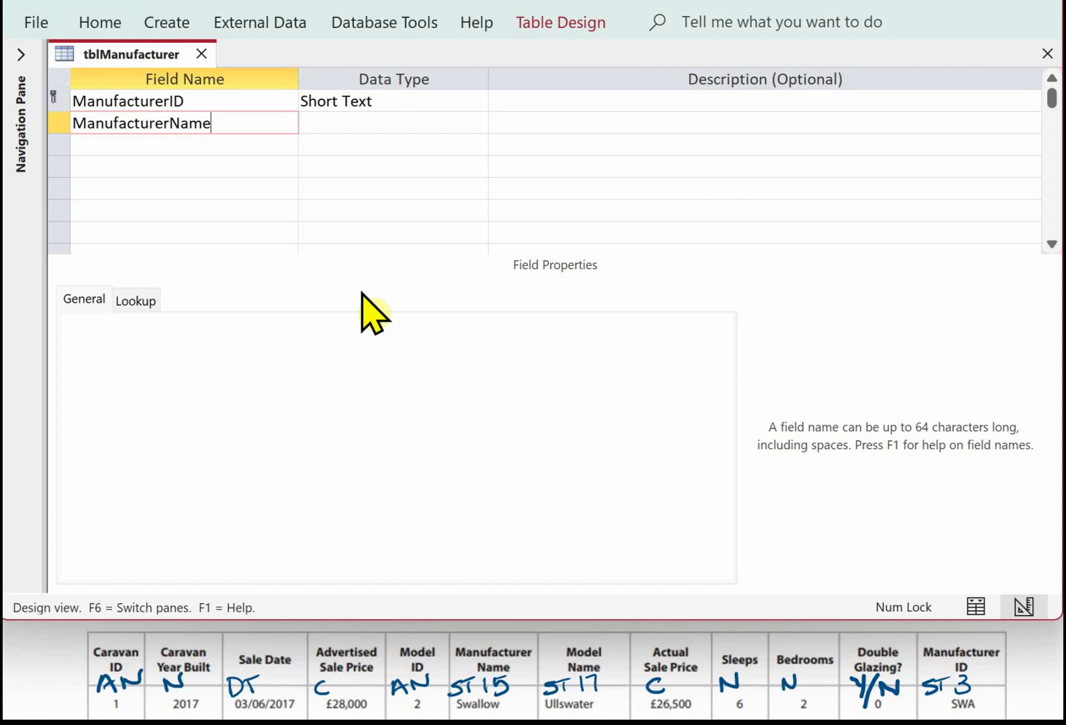
pyautogui.click(339, 124)
pyautogui.click(478, 123)
pyautogui.click(463, 143)
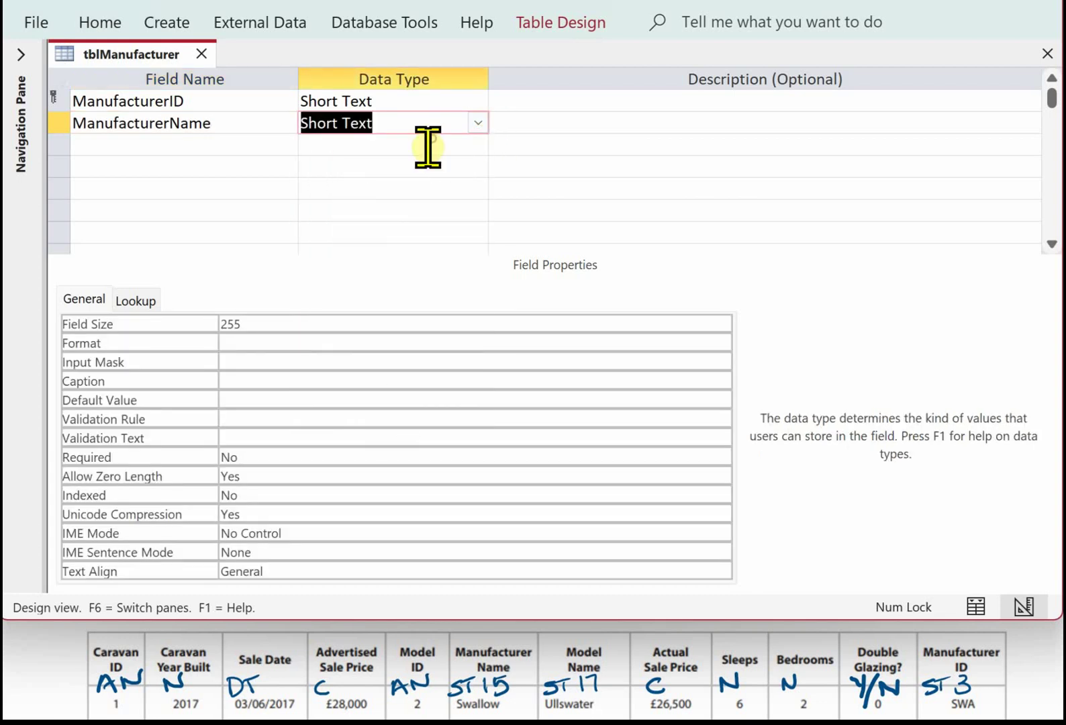
pyautogui.click(250, 324)
pyautogui.click(192, 328)
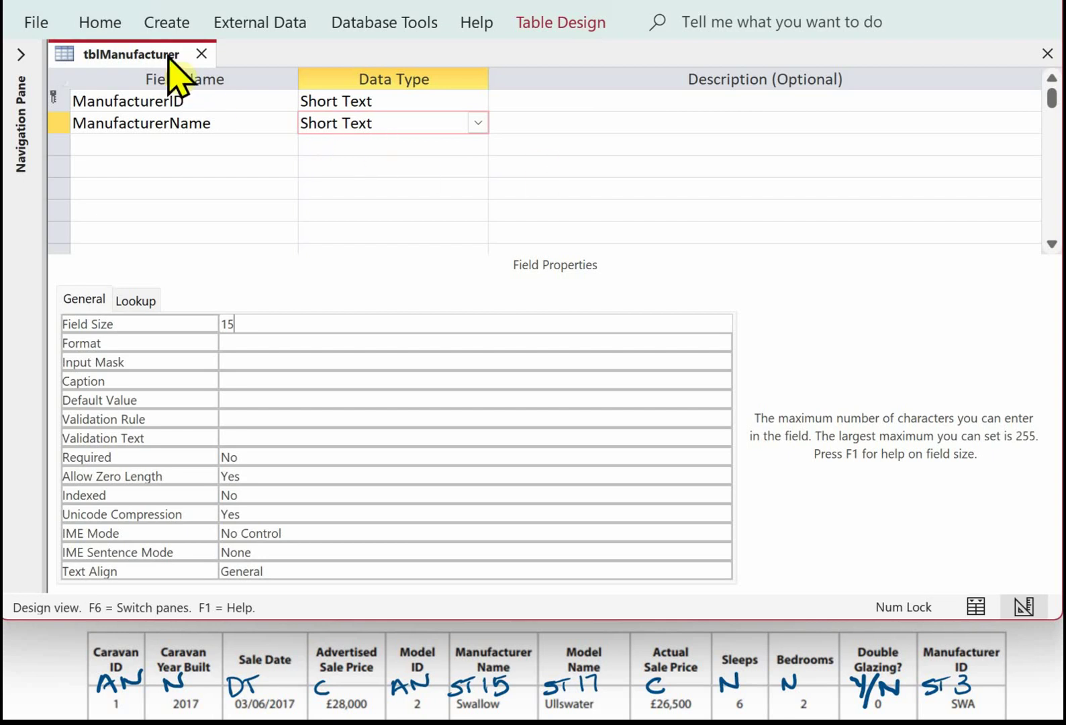
# Close the tblManufacturer table and save its design changes
pyautogui.click(201, 53)
pyautogui.moveTo(865, 356); pyautogui.dragTo(685, 292)
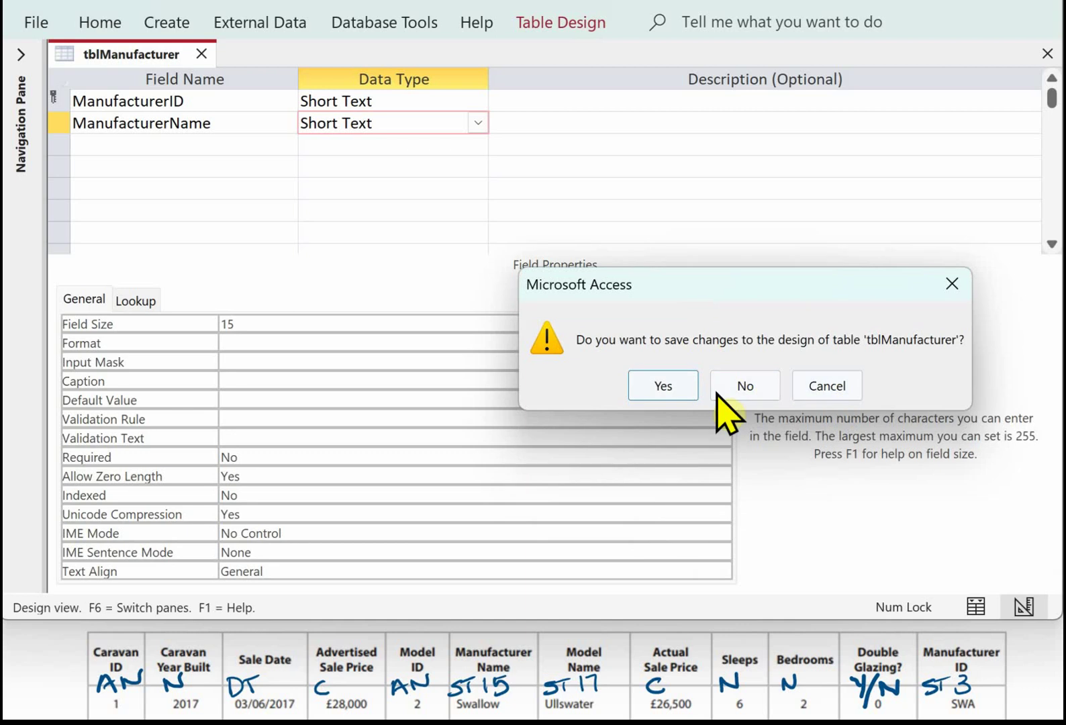
pyautogui.click(651, 386)
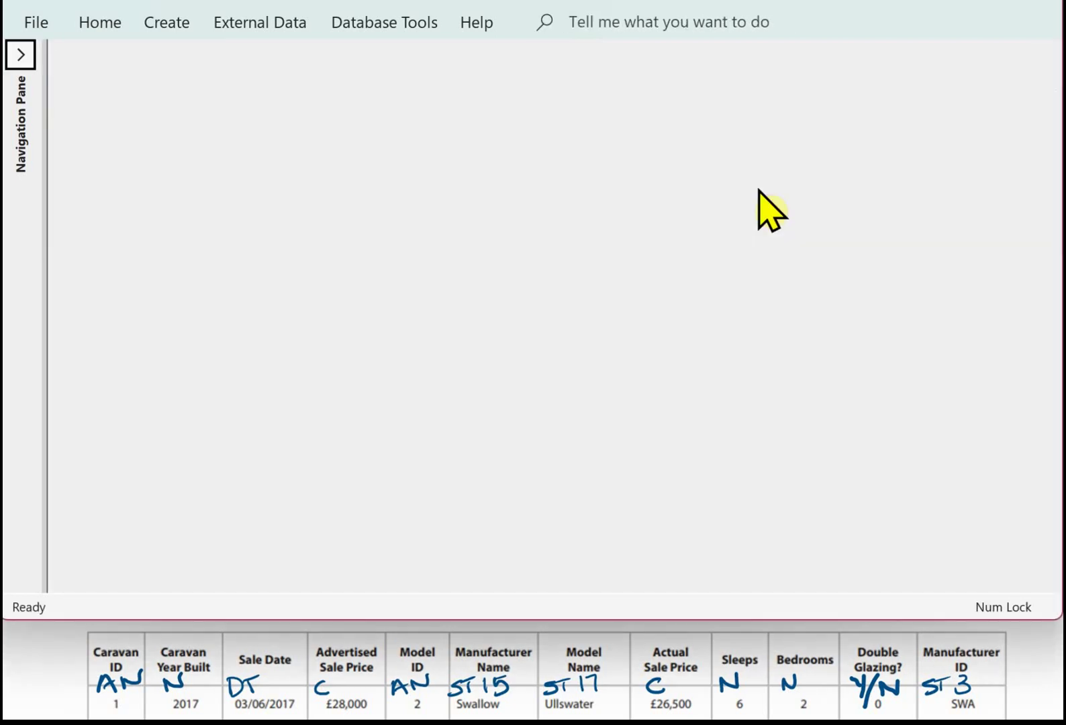
# Create a new table and open it in Design View, saving it as tblModel
pyautogui.click(166, 27)
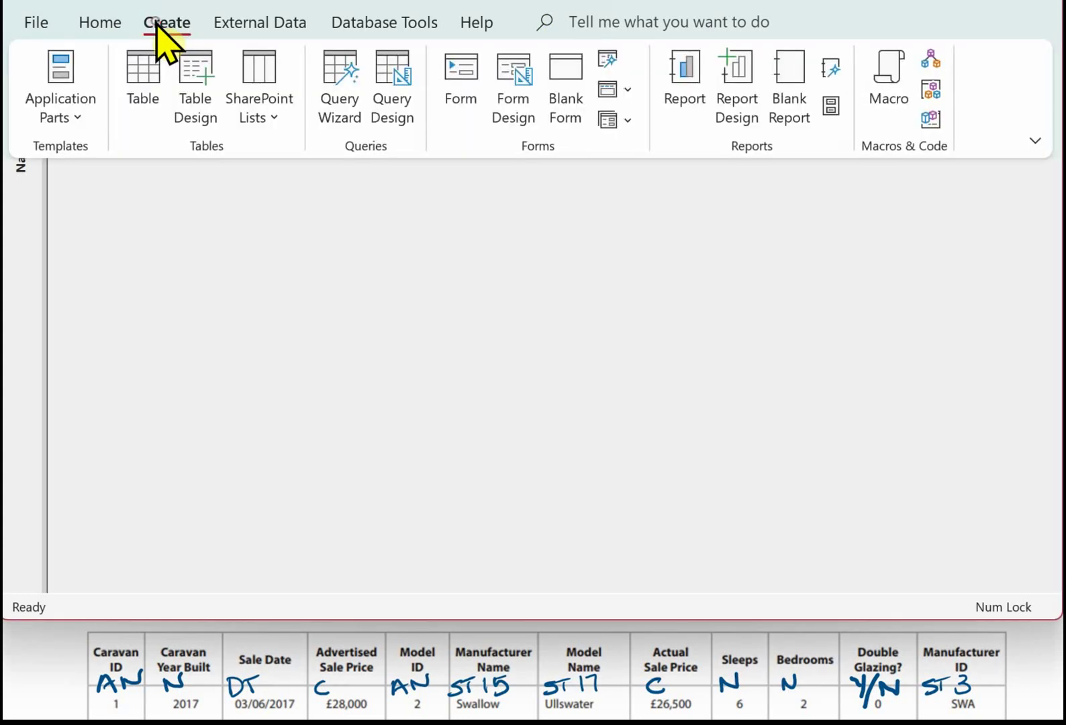
pyautogui.click(138, 88)
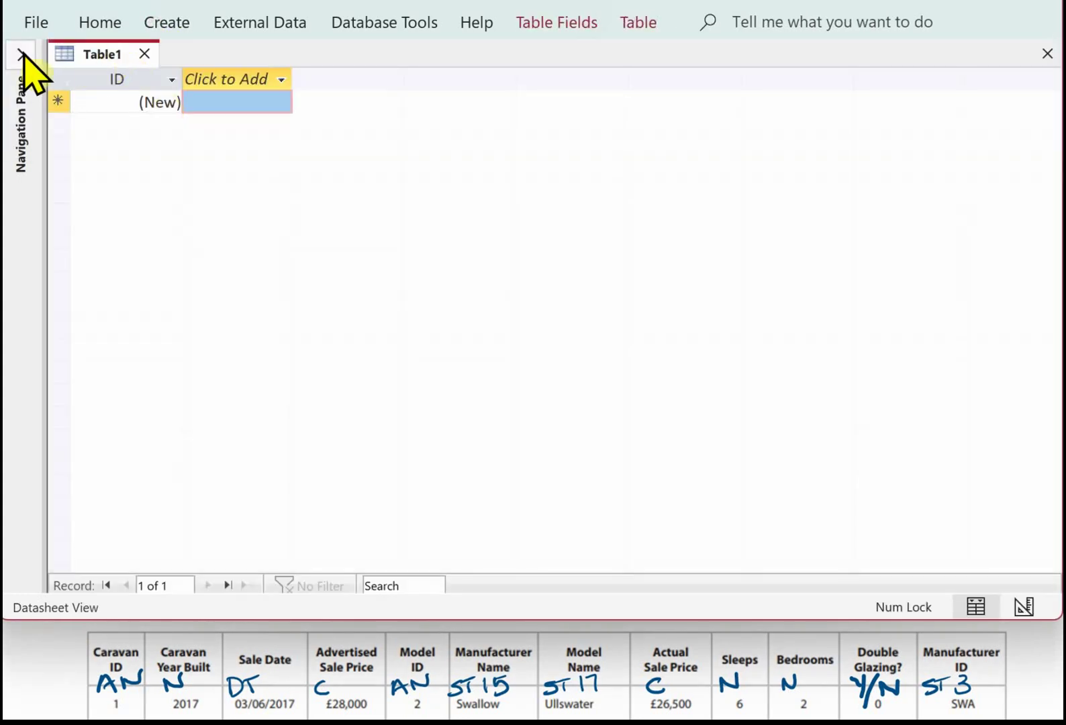
pyautogui.rightClick(85, 55)
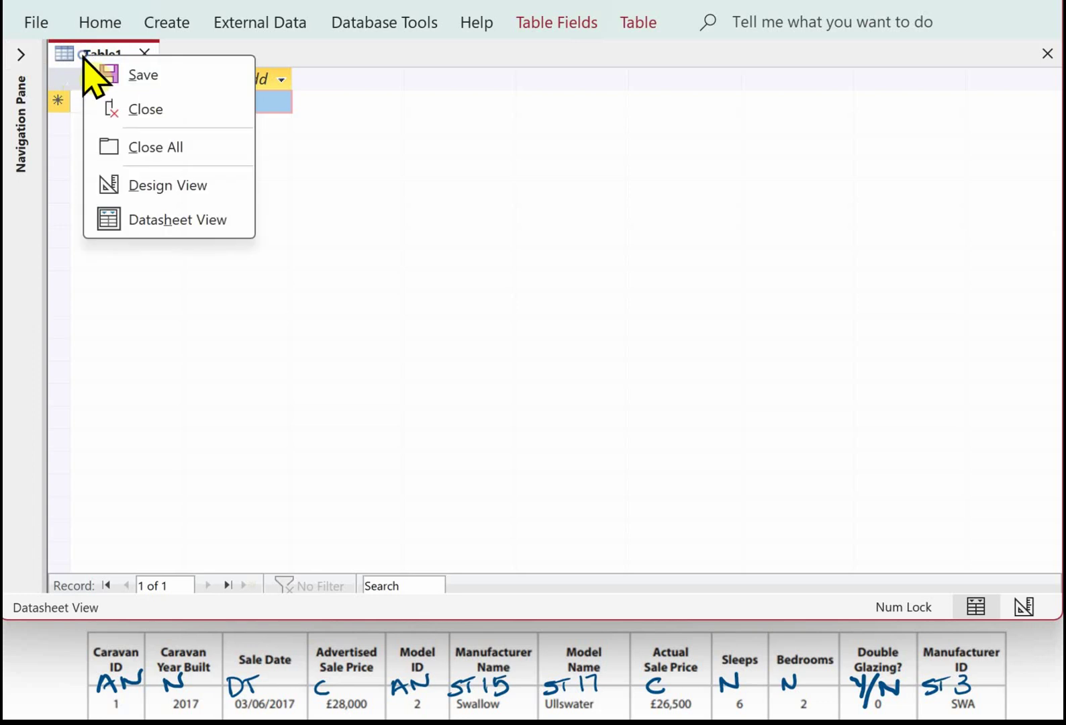
pyautogui.click(166, 185)
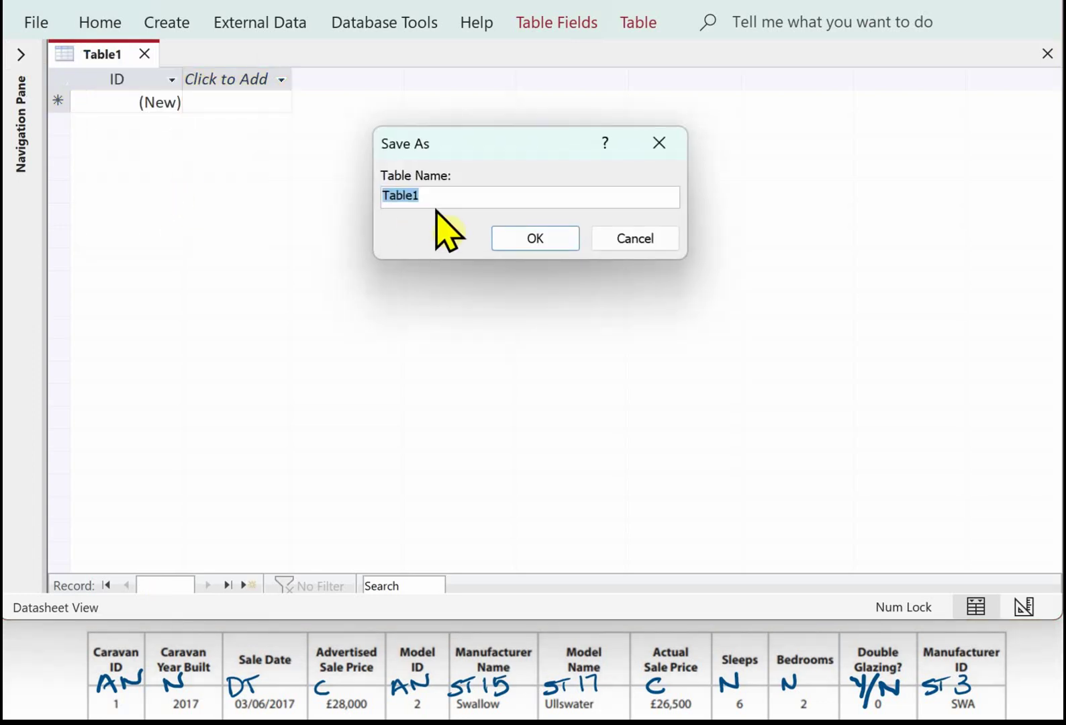
pyautogui.press('BackSpace')
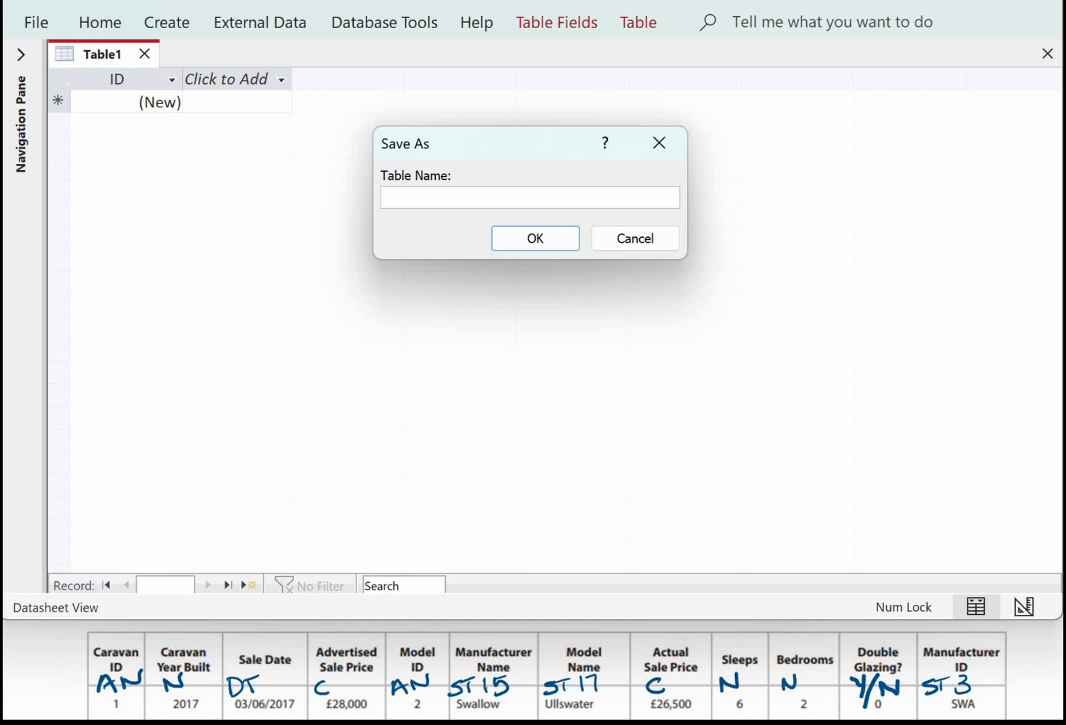
pyautogui.click(530, 241)
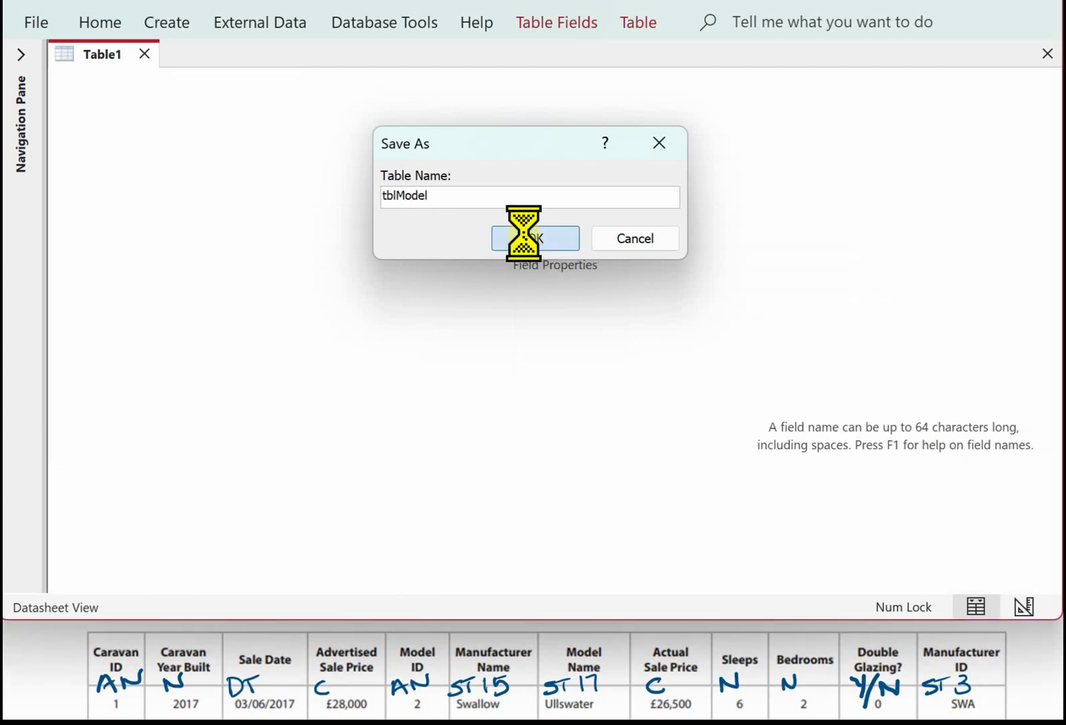
# Rename the key field to ModelID and add a ModelName field as Short Text with a field size of 17
pyautogui.click(99, 102)
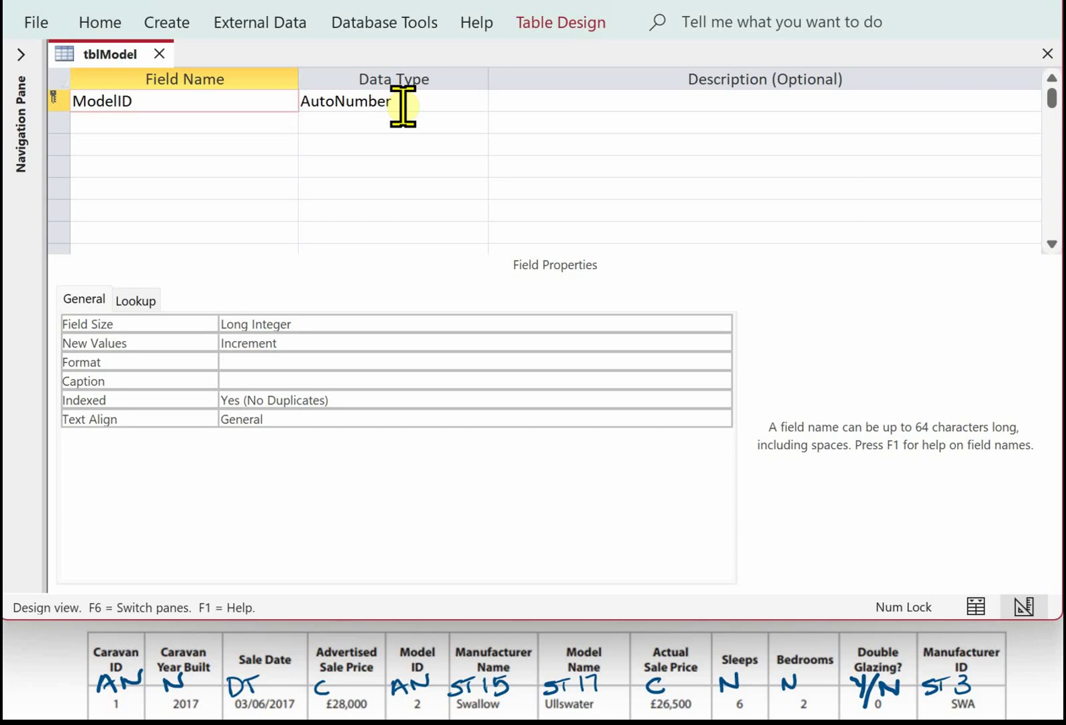
pyautogui.click(143, 120)
pyautogui.write('ModelName')
pyautogui.press('Tab')
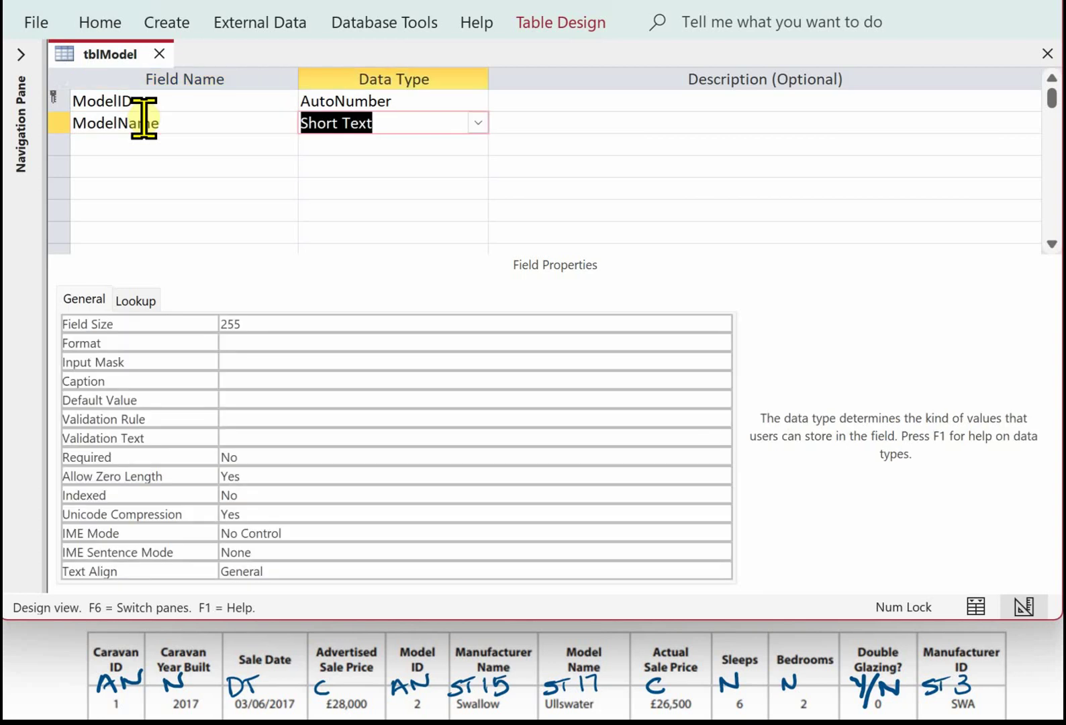
pyautogui.doubleClick(266, 324)
pyautogui.write('17')
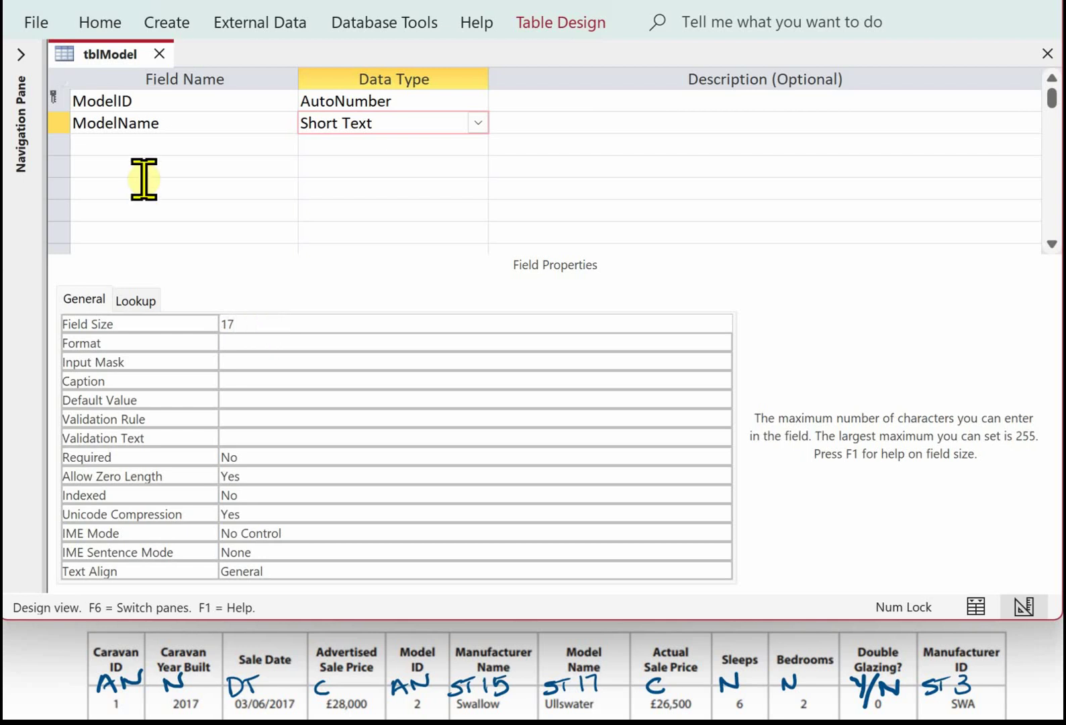
# Add a NoSleeps field below ModelName with the Number data type
pyautogui.click(143, 145)
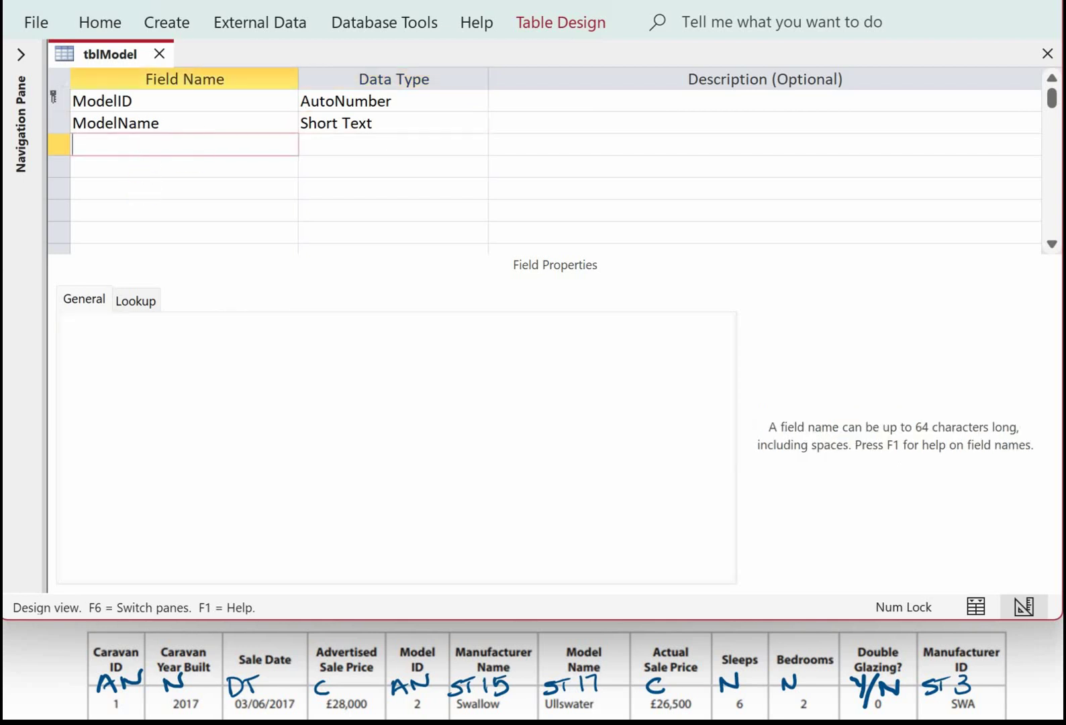
pyautogui.click(149, 144)
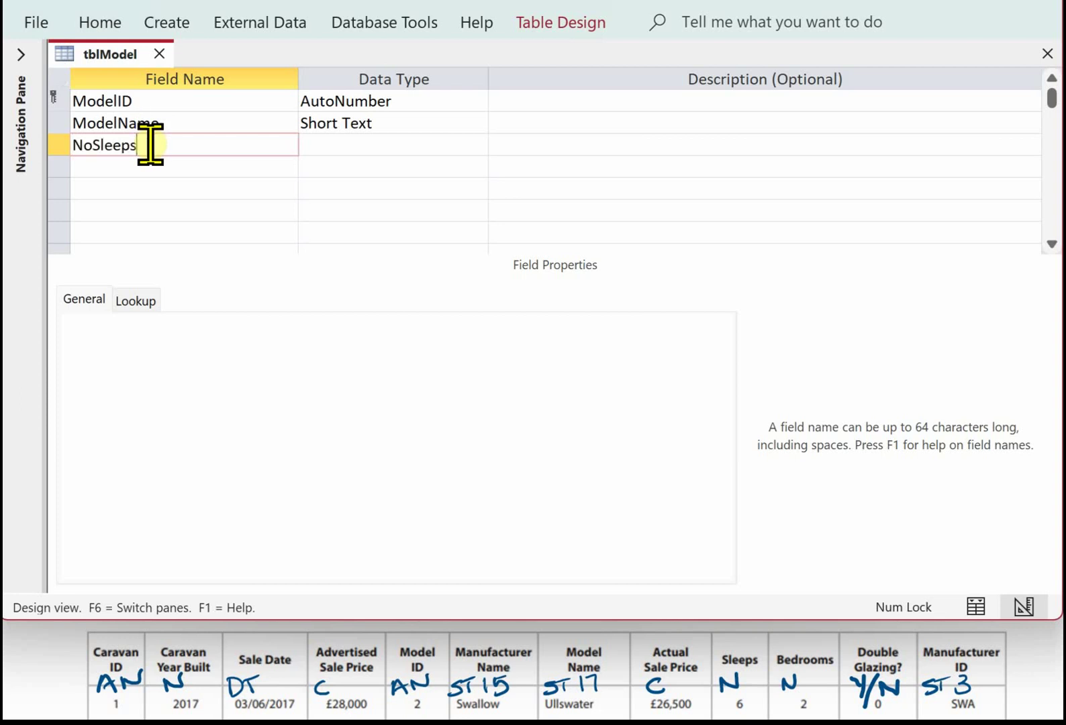
pyautogui.click(343, 146)
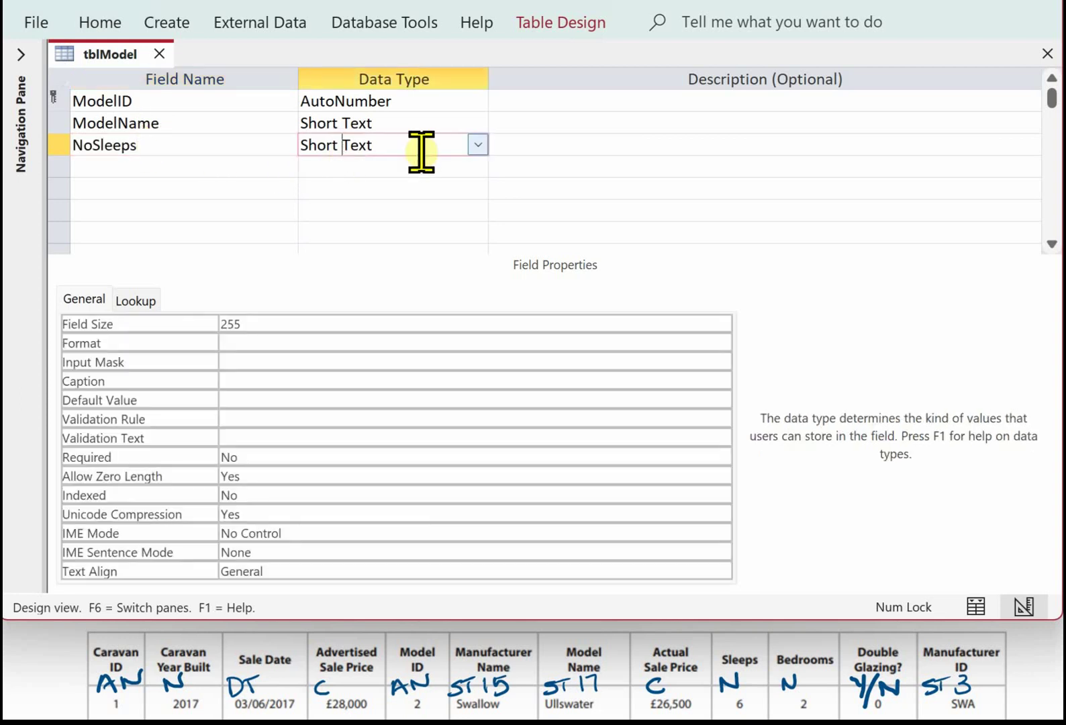
pyautogui.click(477, 145)
pyautogui.click(374, 210)
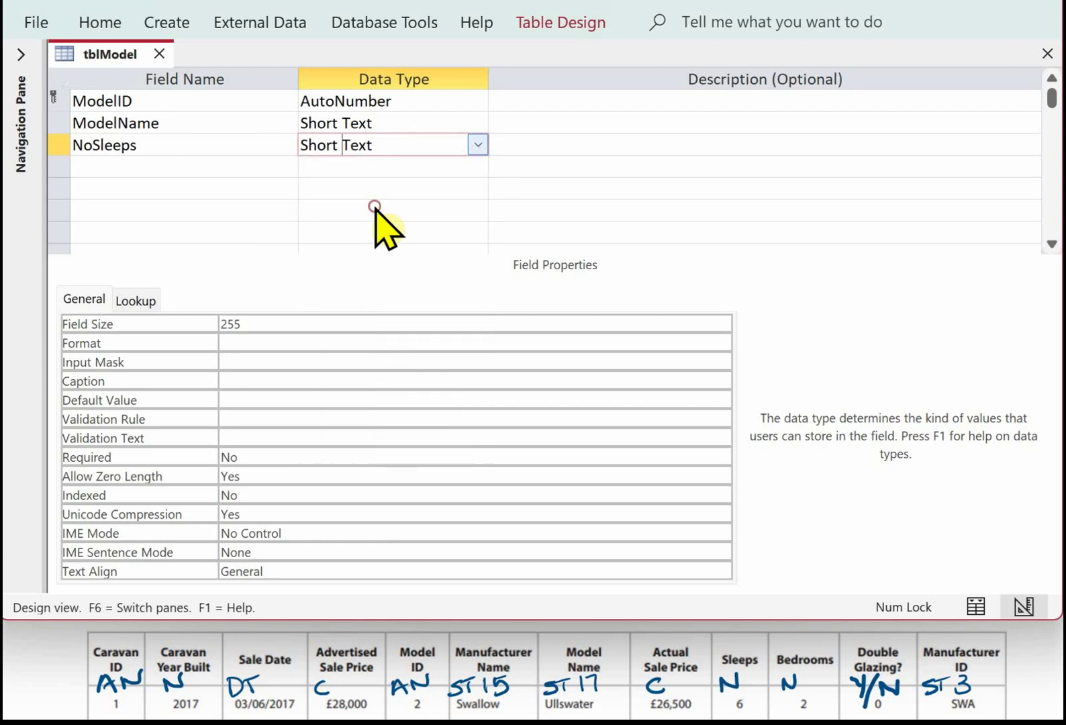
# Add a NoBedrooms field below NoSleeps with the Number data type
pyautogui.click(102, 167)
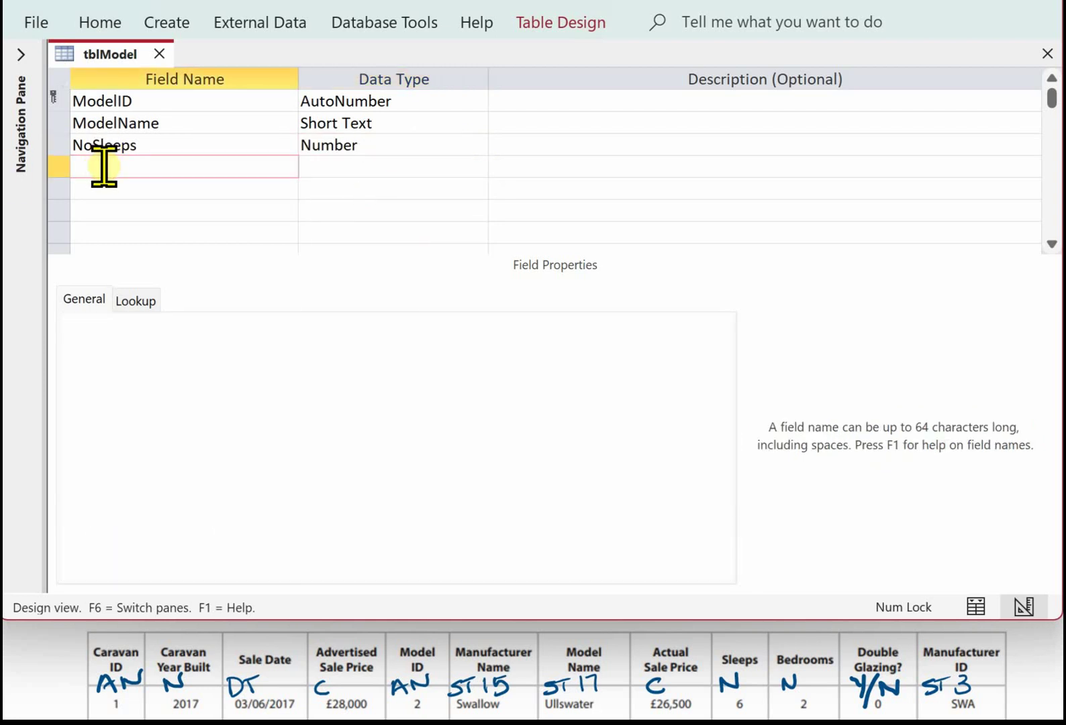
pyautogui.write('NoBedrooms')
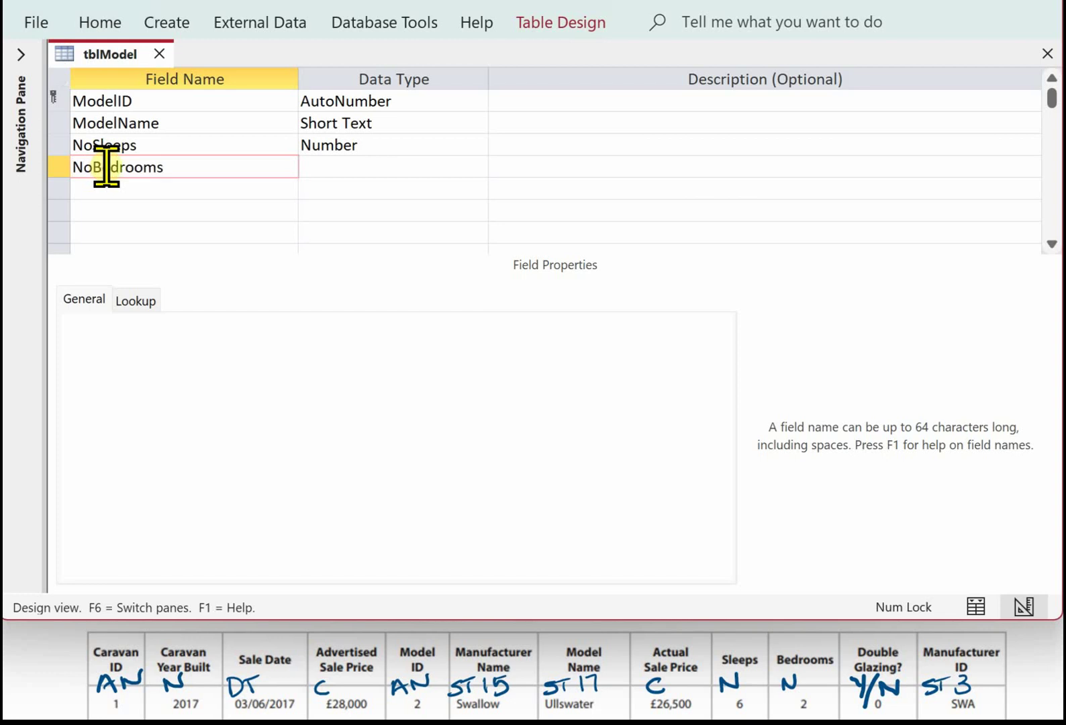
pyautogui.click(345, 167)
pyautogui.click(477, 166)
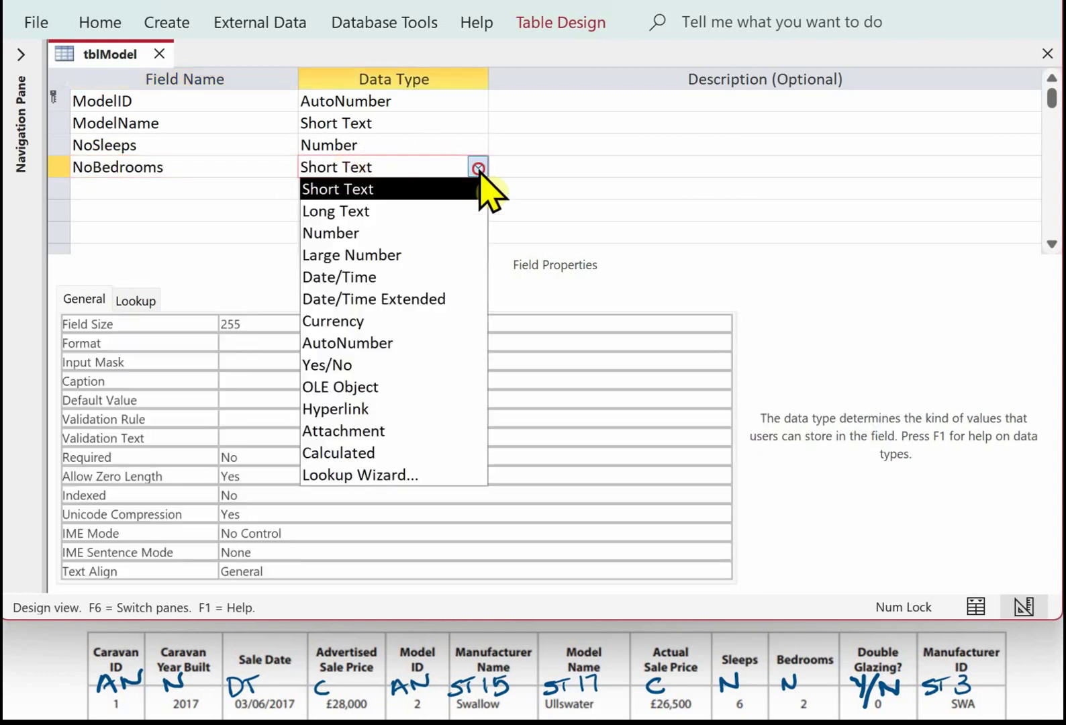
pyautogui.click(363, 233)
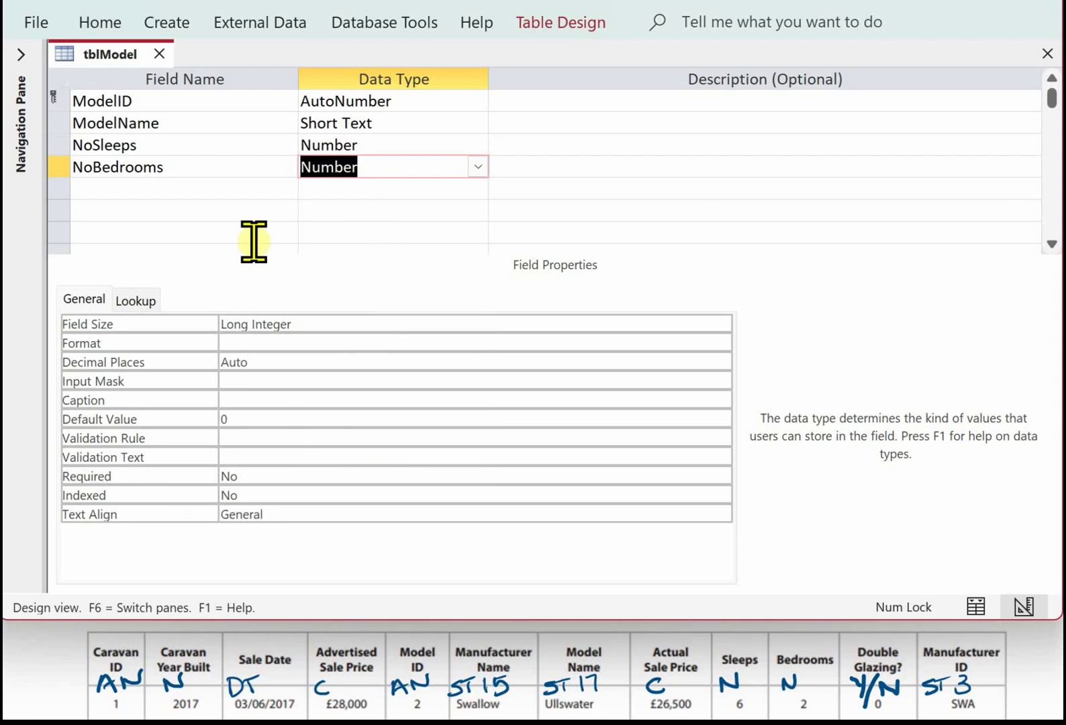
# Add a DoubleGlazing field below NoBedrooms with the Yes/No data type
pyautogui.click(108, 187)
pyautogui.write('DoubleGlazing')
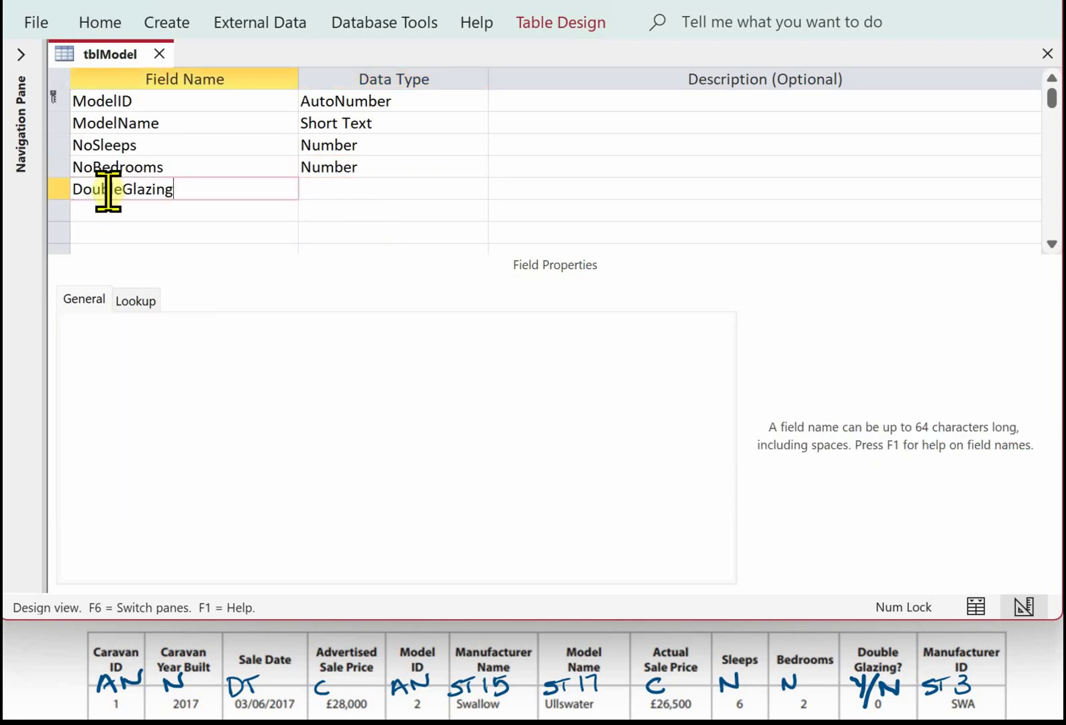
pyautogui.click(359, 189)
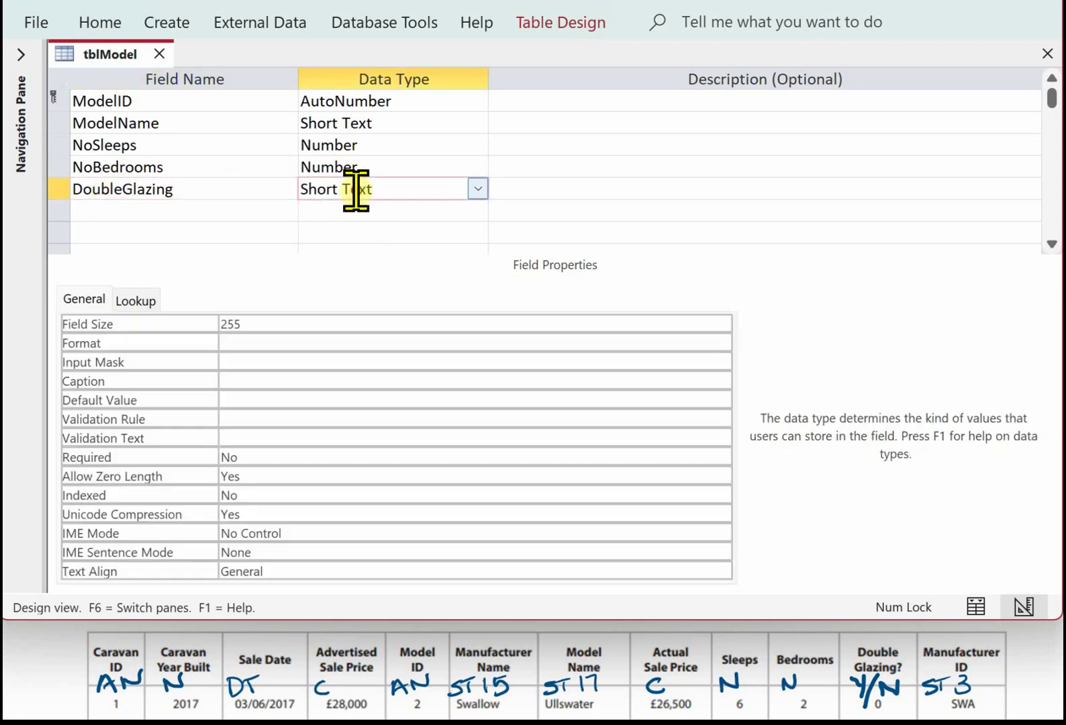
pyautogui.click(479, 190)
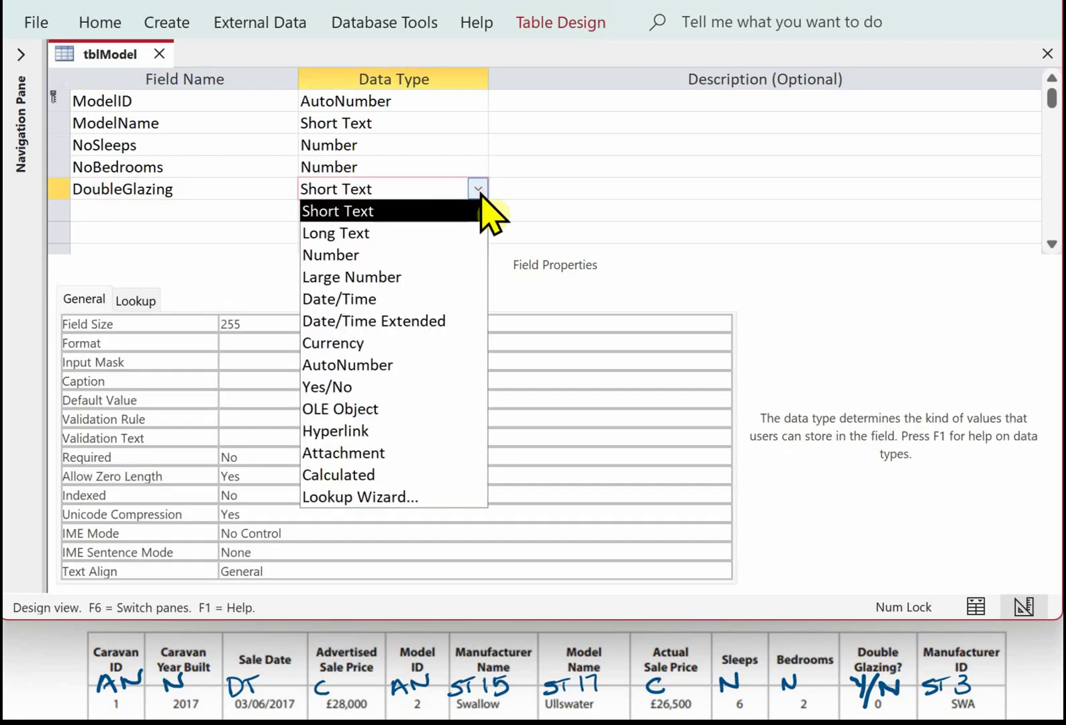
pyautogui.click(335, 383)
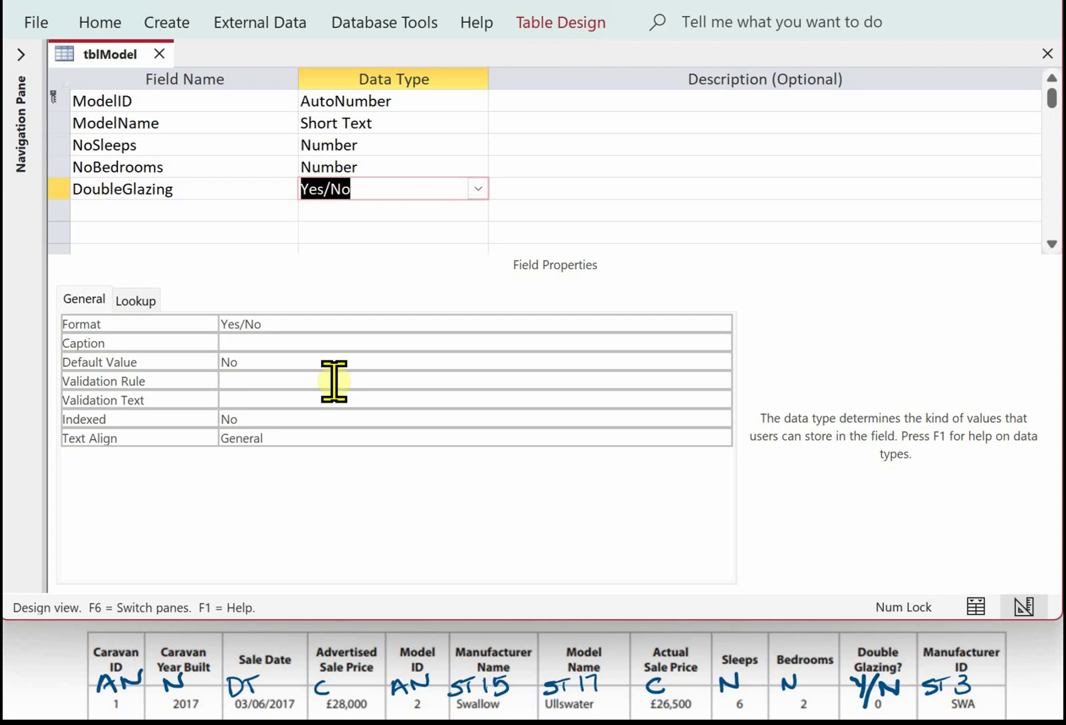
# Add a ManufacturerID field below DoubleGlazing as Short Text with a field size of 3
pyautogui.click(132, 204)
pyautogui.write('M')
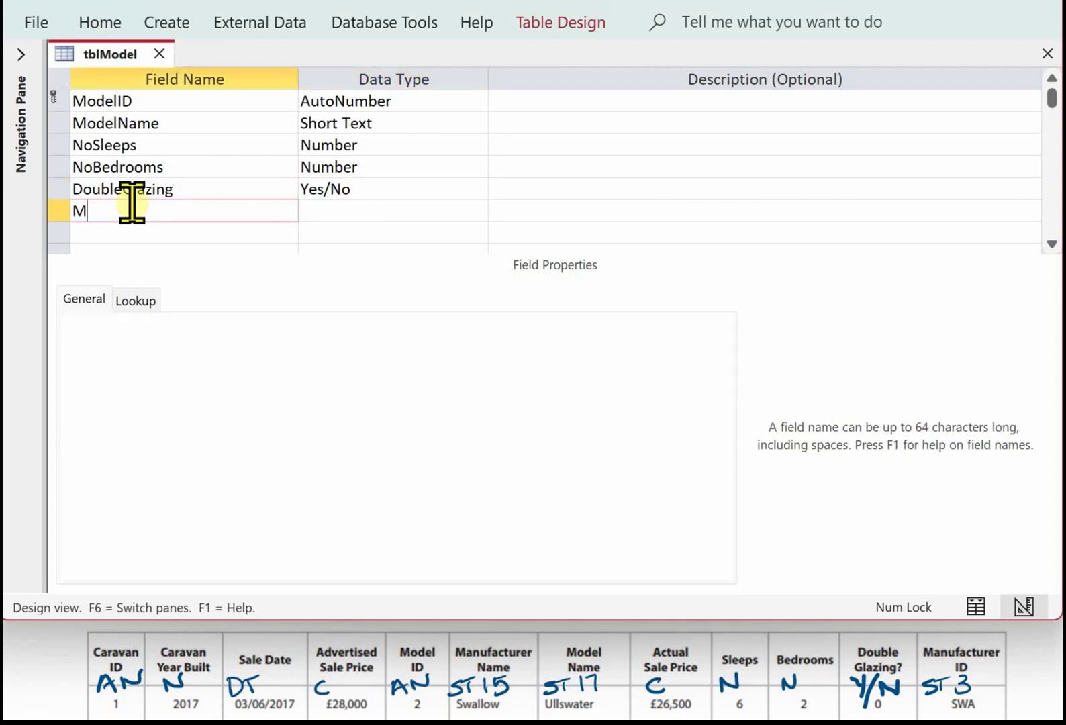
pyautogui.write('anufacturerID')
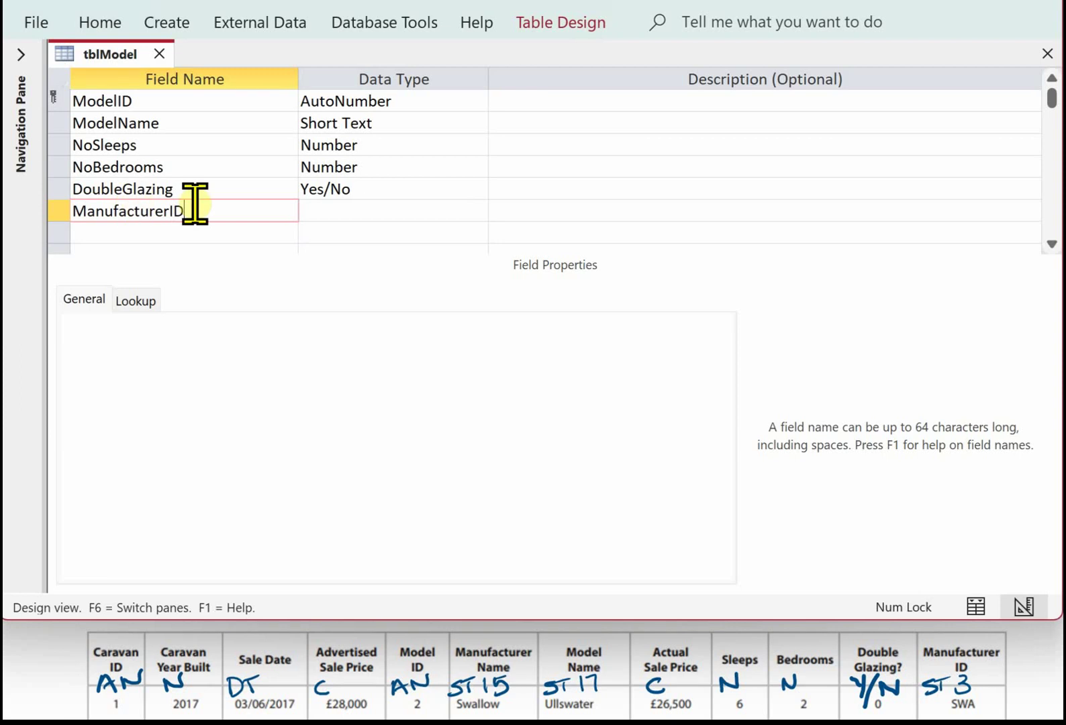
pyautogui.click(359, 211)
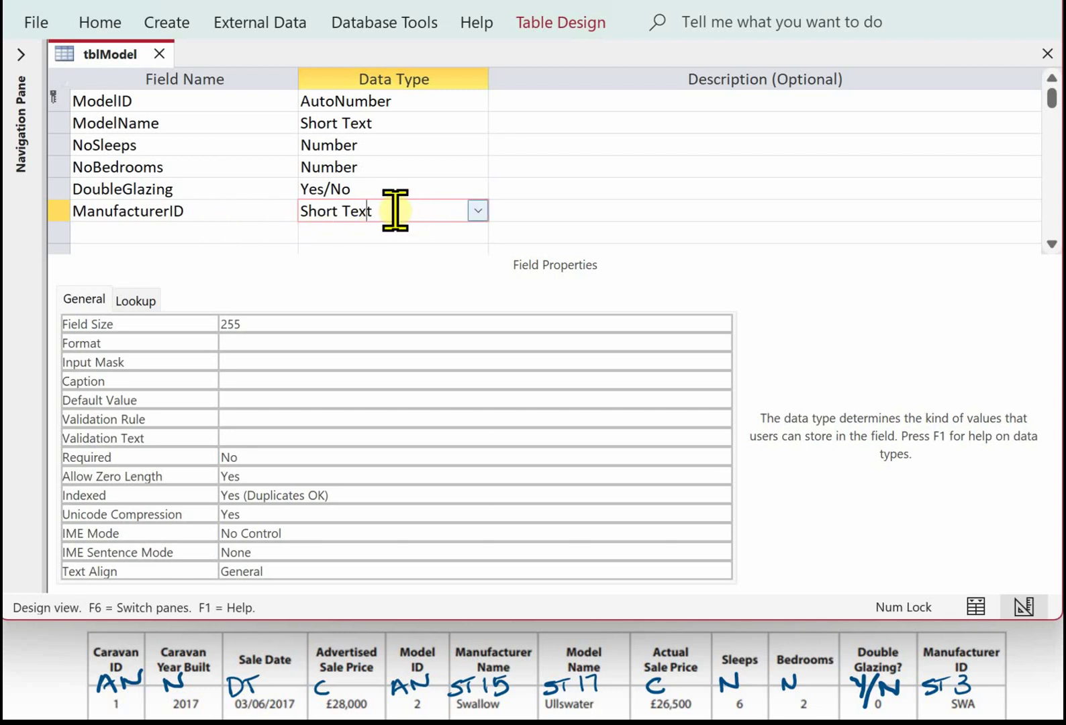
pyautogui.click(269, 324)
pyautogui.click(220, 326)
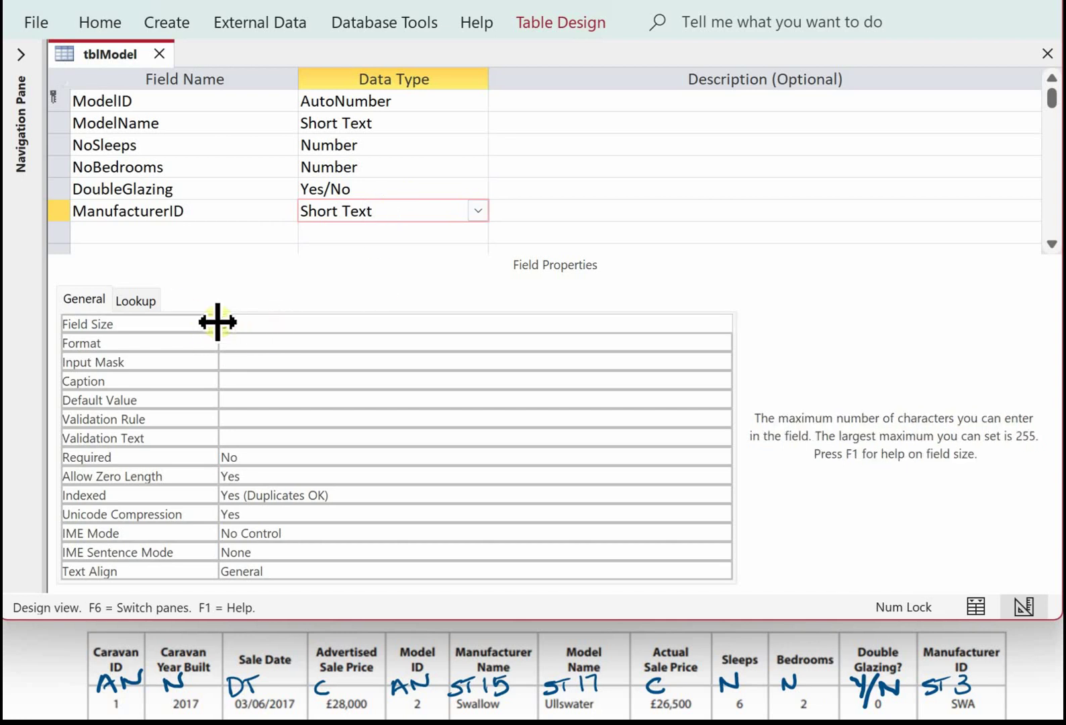
pyautogui.write('3')
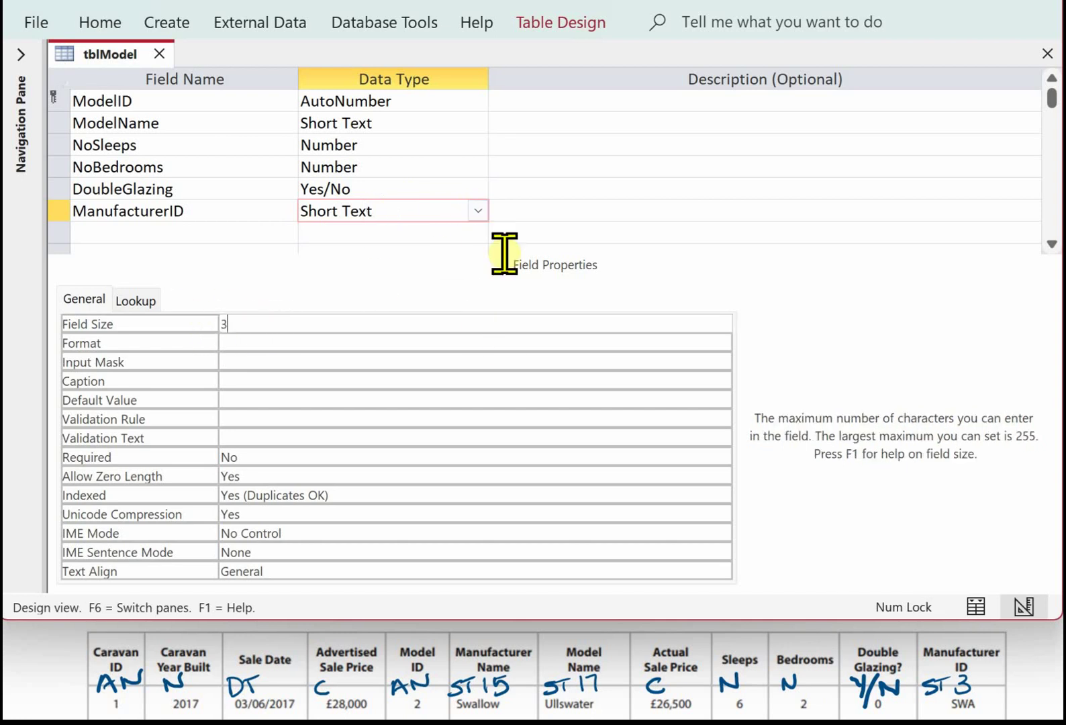
# Set up a Lookup Wizard for ManufacturerID that gets its values from the ManufacturerID field of tblManufacturer, keeping the default sorting and column width
pyautogui.click(478, 212)
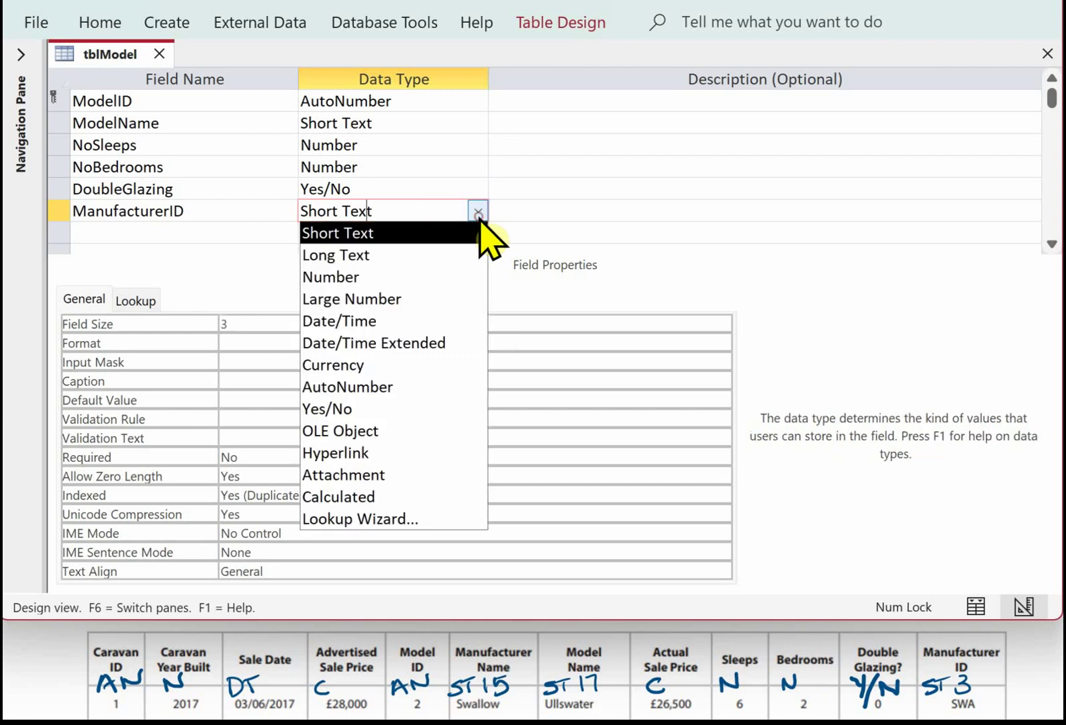
pyautogui.click(376, 519)
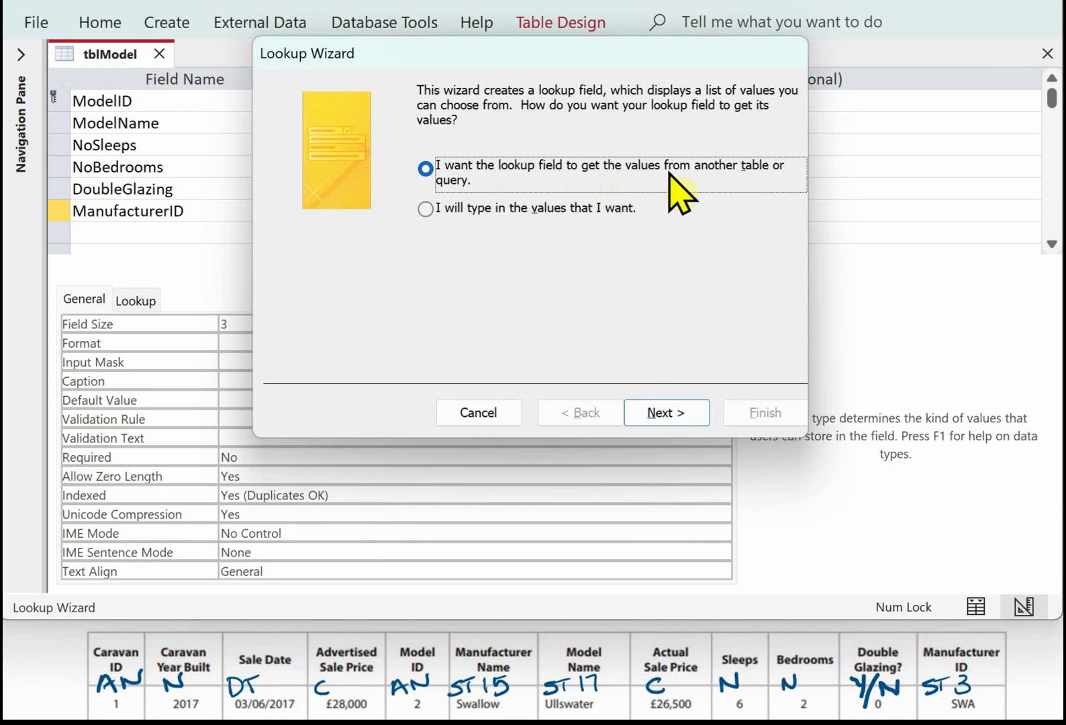
pyautogui.click(683, 413)
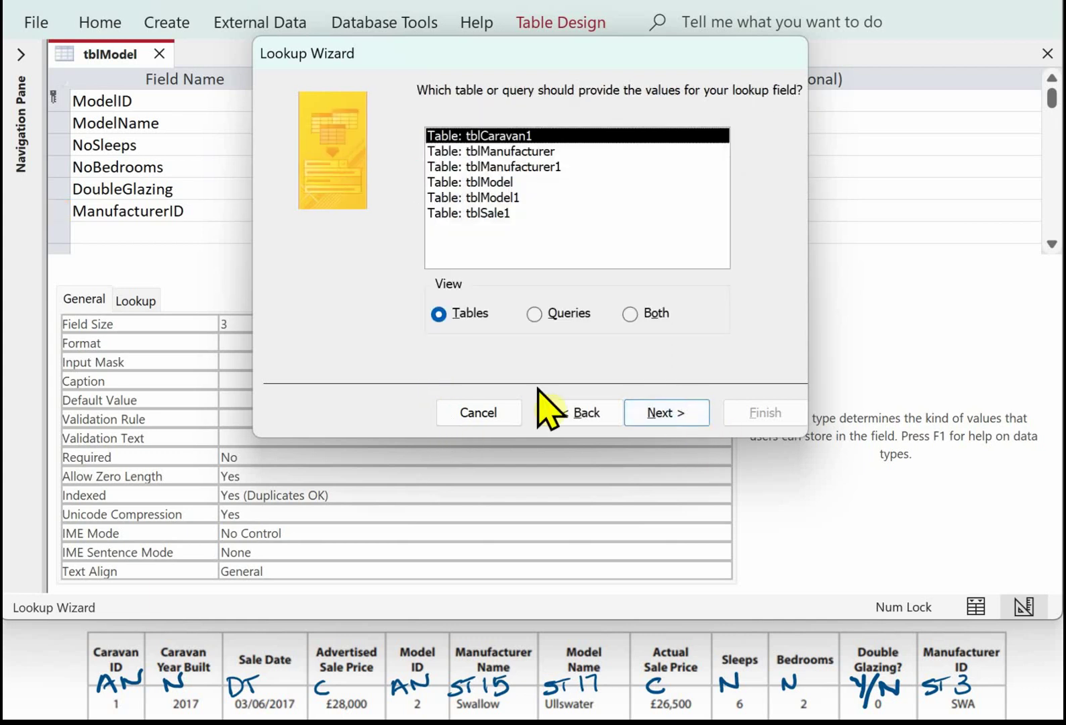
pyautogui.click(514, 151)
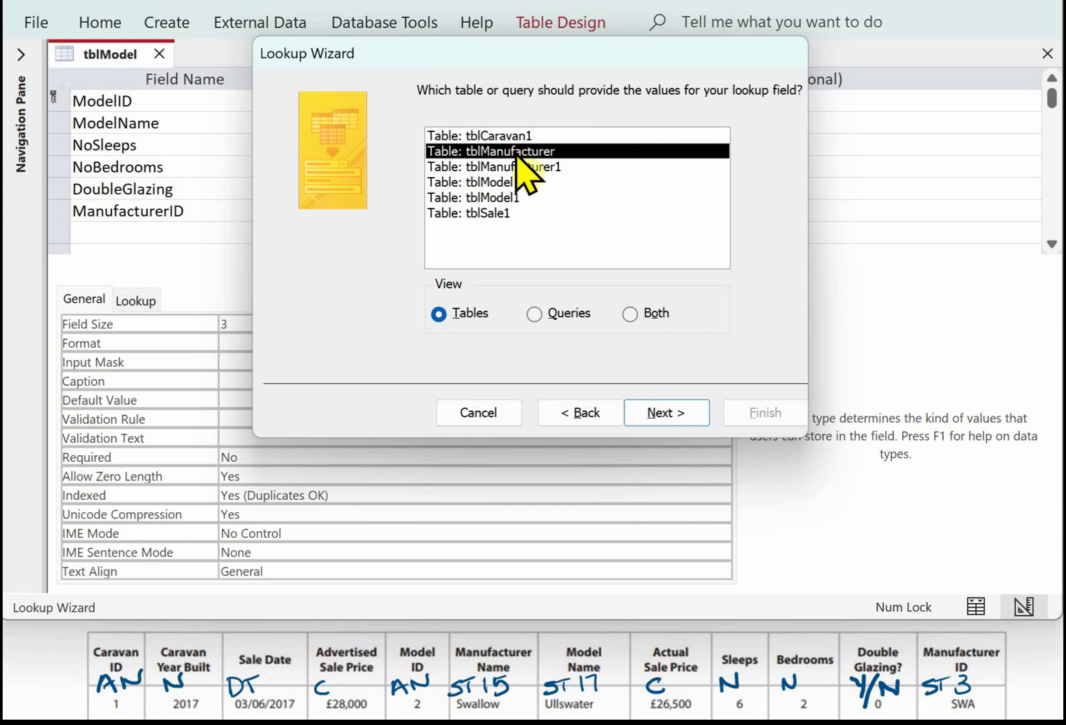
pyautogui.click(630, 409)
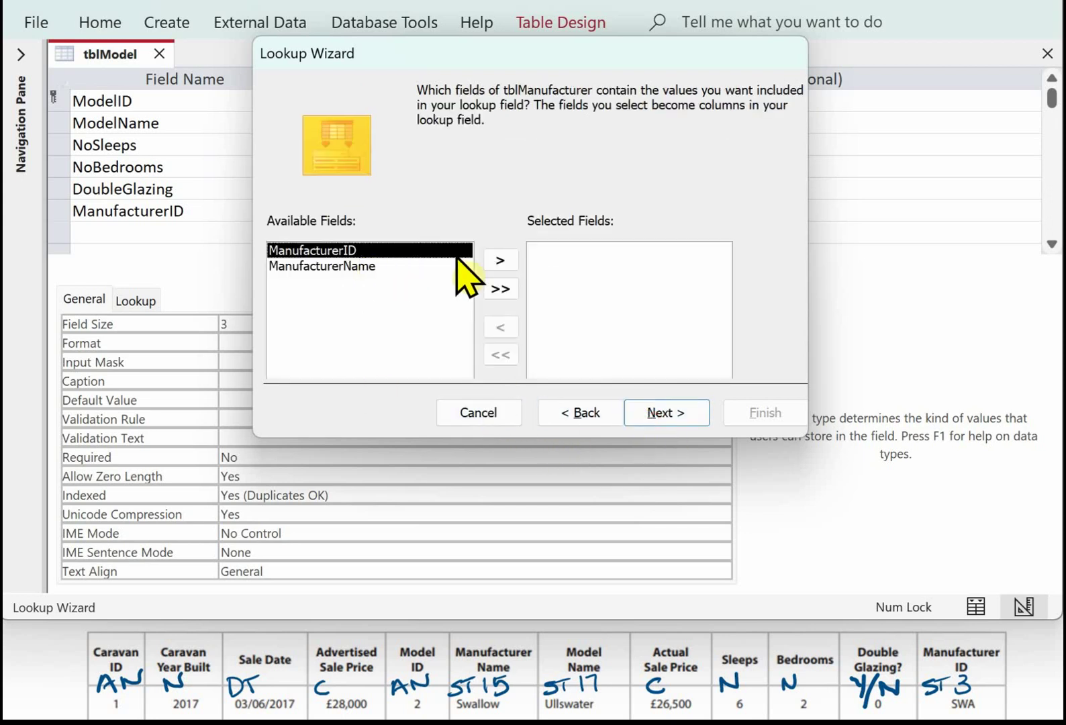
pyautogui.click(500, 260)
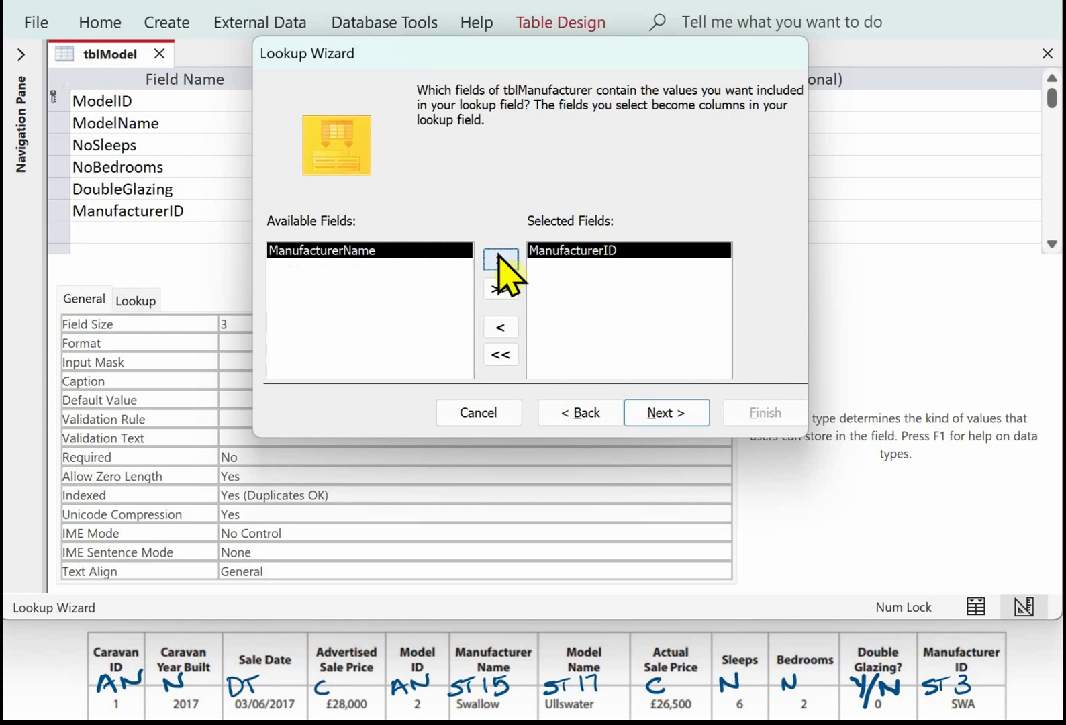
pyautogui.click(651, 411)
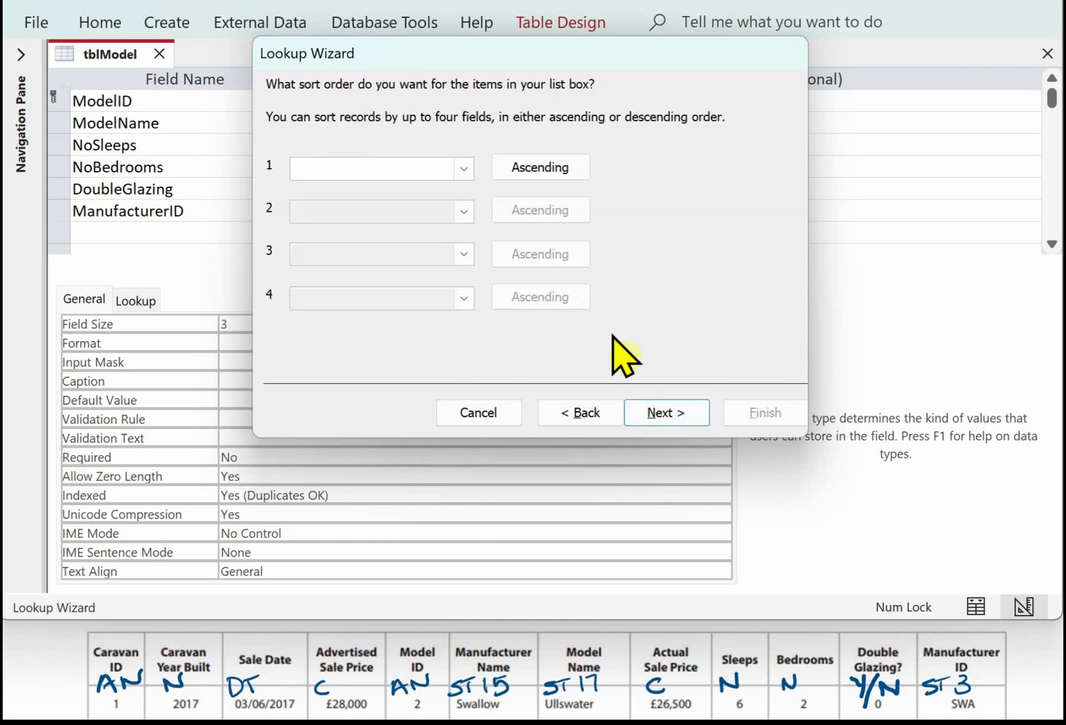
pyautogui.click(676, 414)
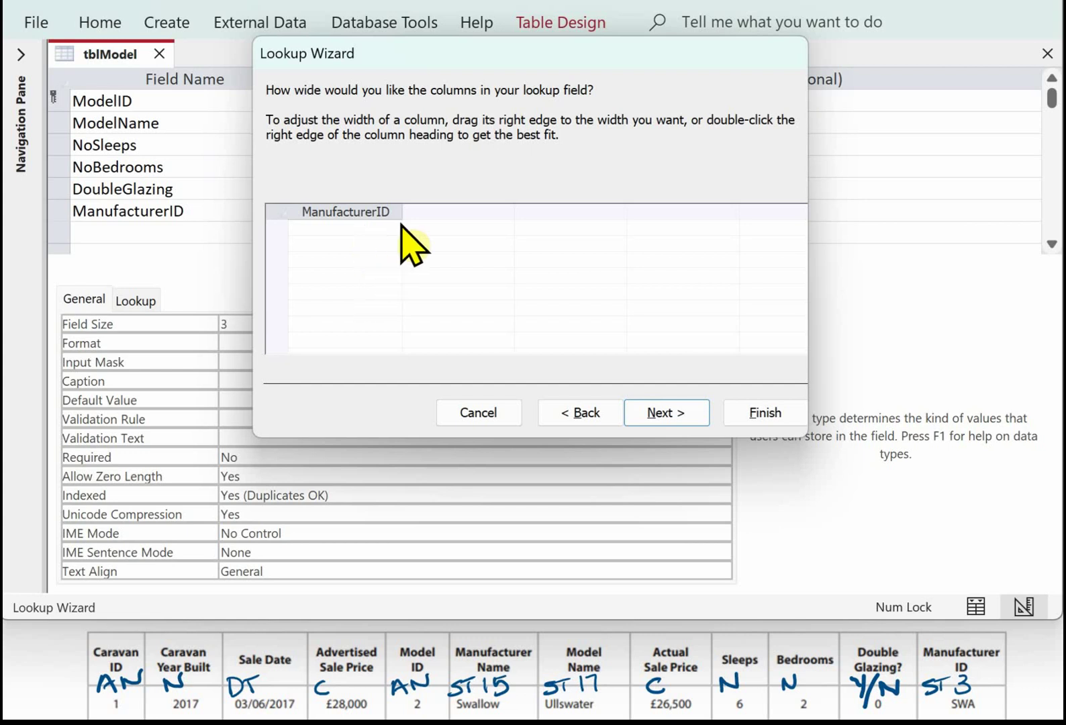
pyautogui.click(658, 415)
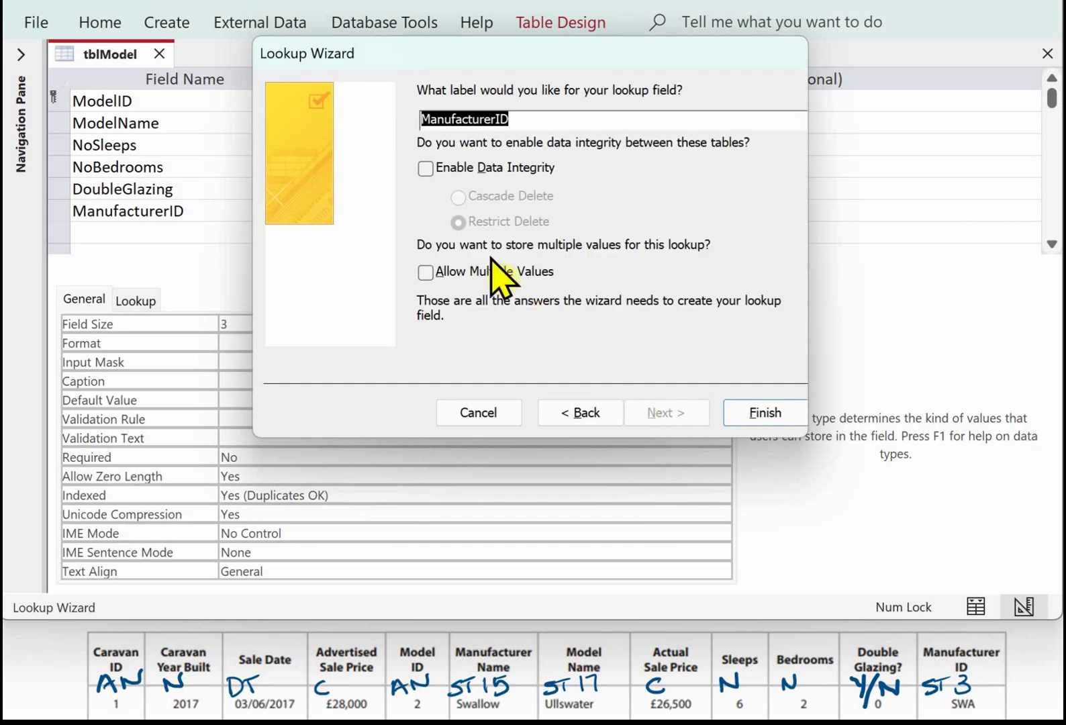
# Enable data integrity with Cascade Delete for the ManufacturerID lookup, finishing the wizard and saving the table
pyautogui.click(425, 168)
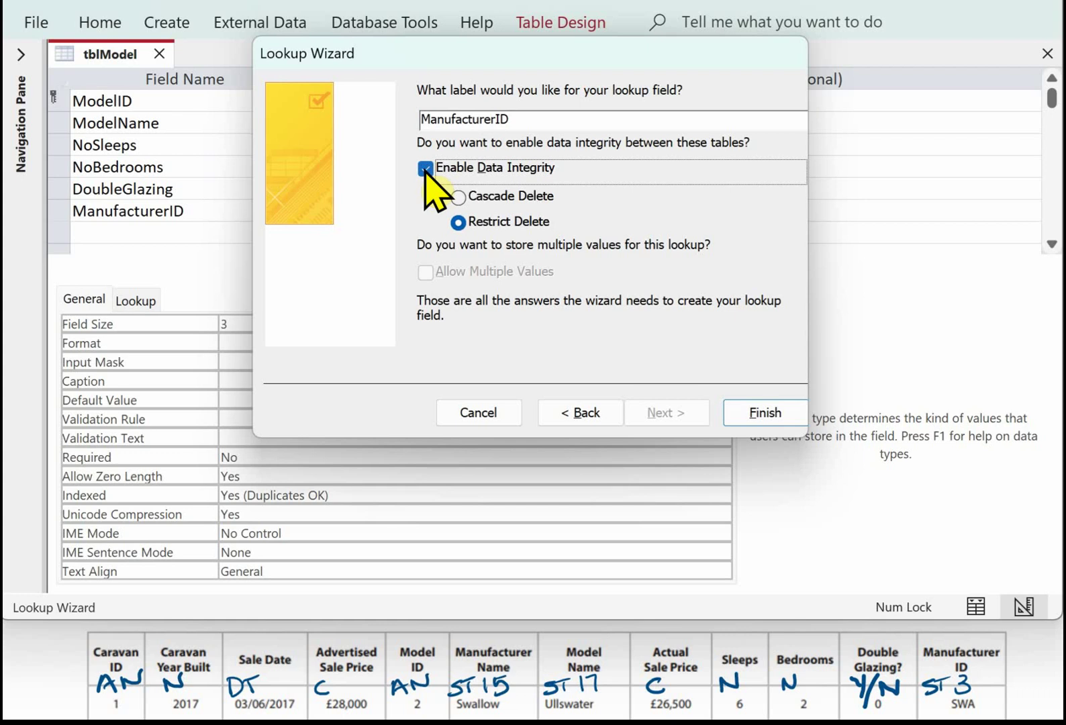
pyautogui.click(458, 199)
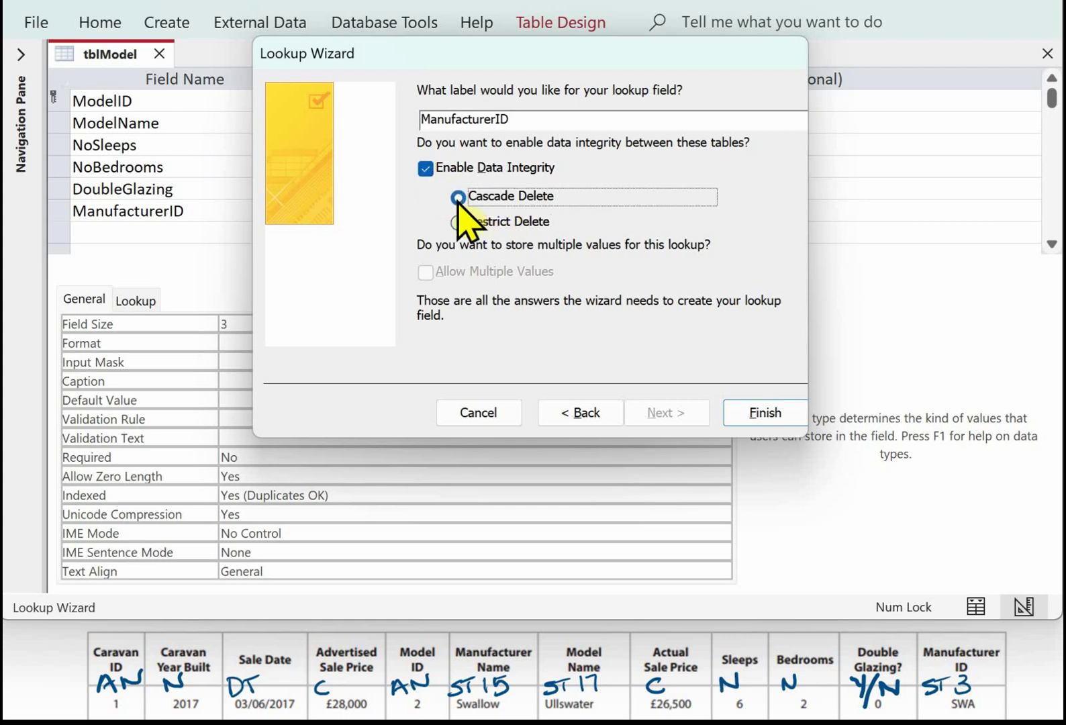
pyautogui.click(761, 414)
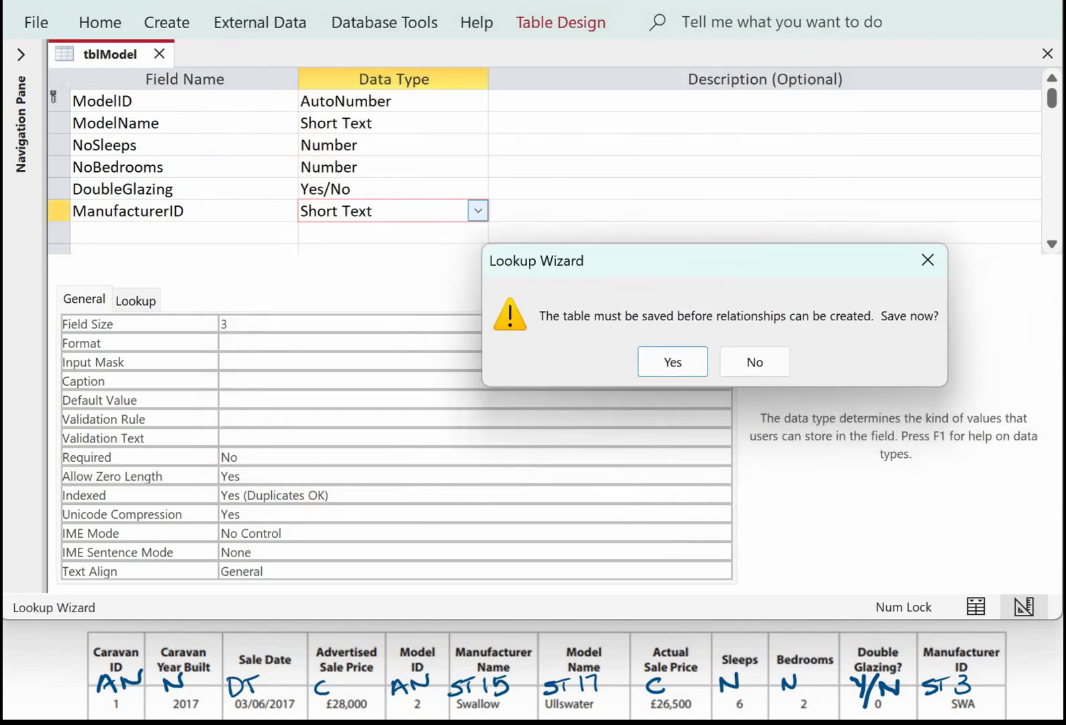
pyautogui.click(671, 362)
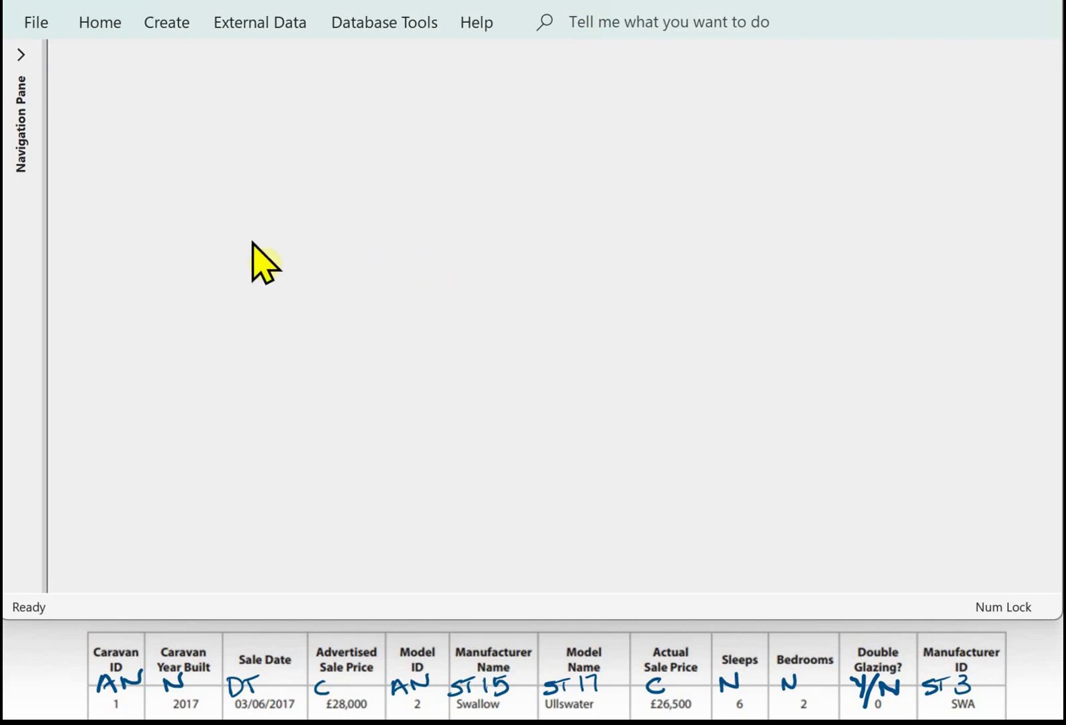
# Create a new table and save it as tblCaravan, opened in Design View
pyautogui.click(167, 22)
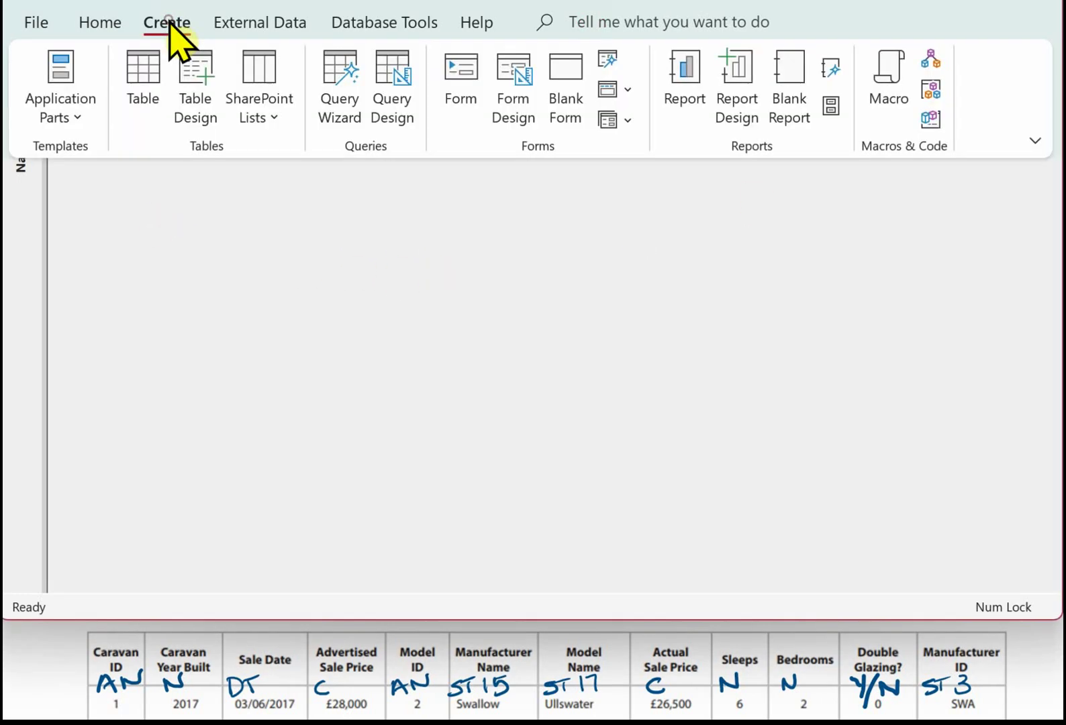
pyautogui.click(136, 82)
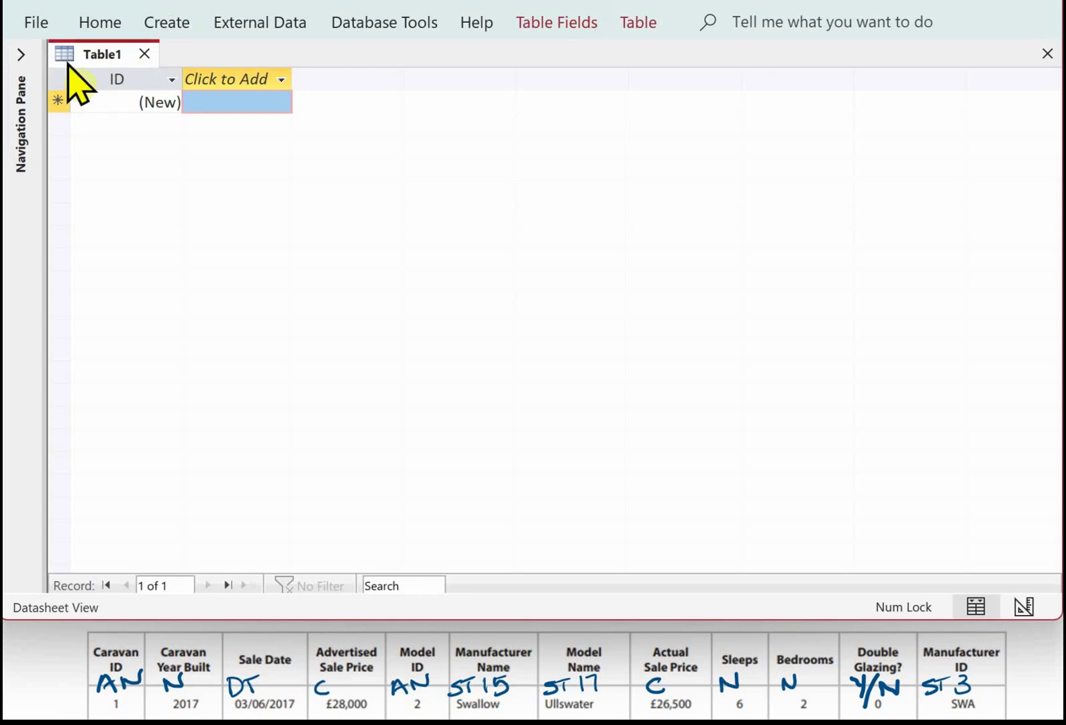
pyautogui.rightClick(93, 57)
pyautogui.click(180, 185)
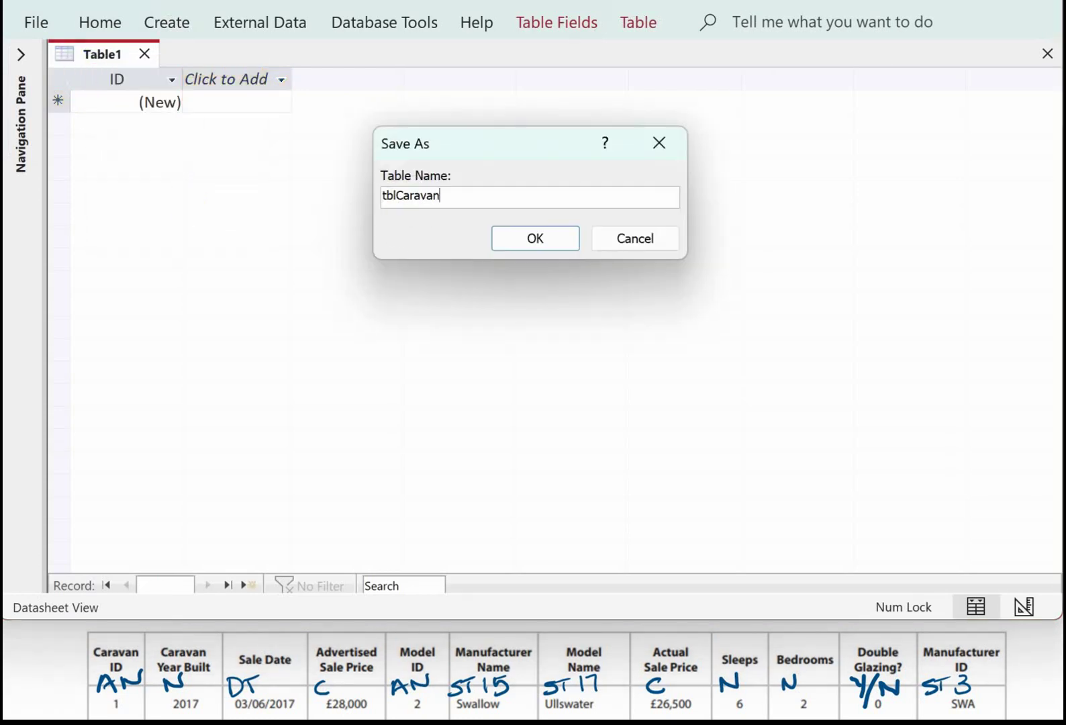
pyautogui.press('Return')
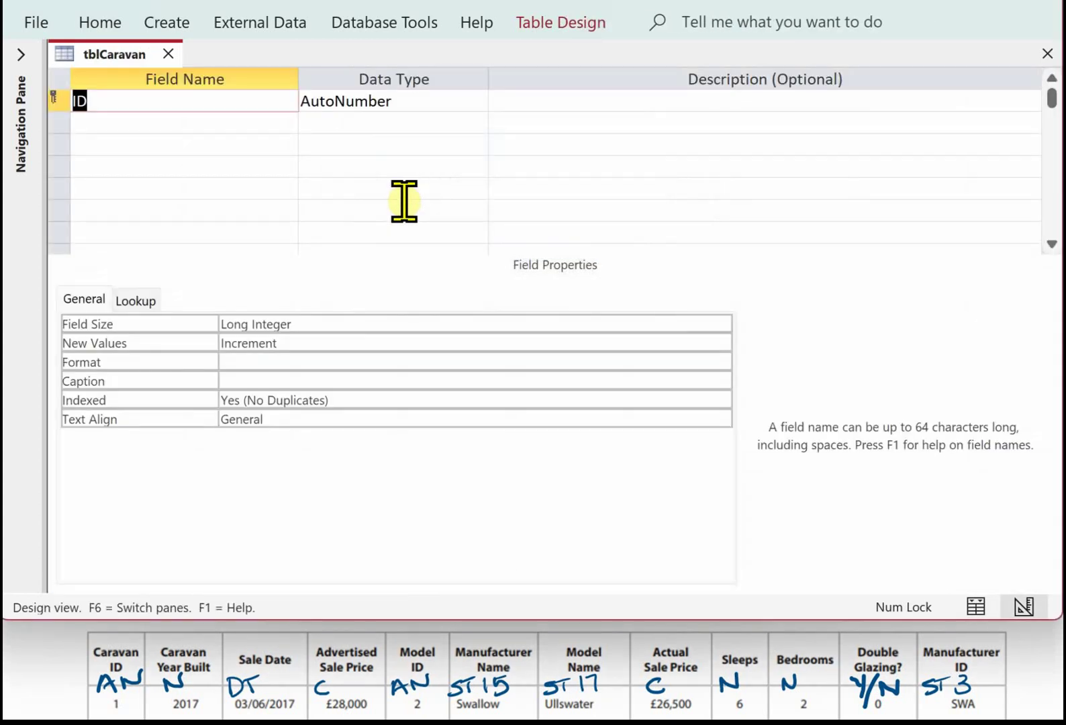
# Rename the key field to CaravanID and add a YearBuilt field below it with the Number data type
pyautogui.click(108, 99)
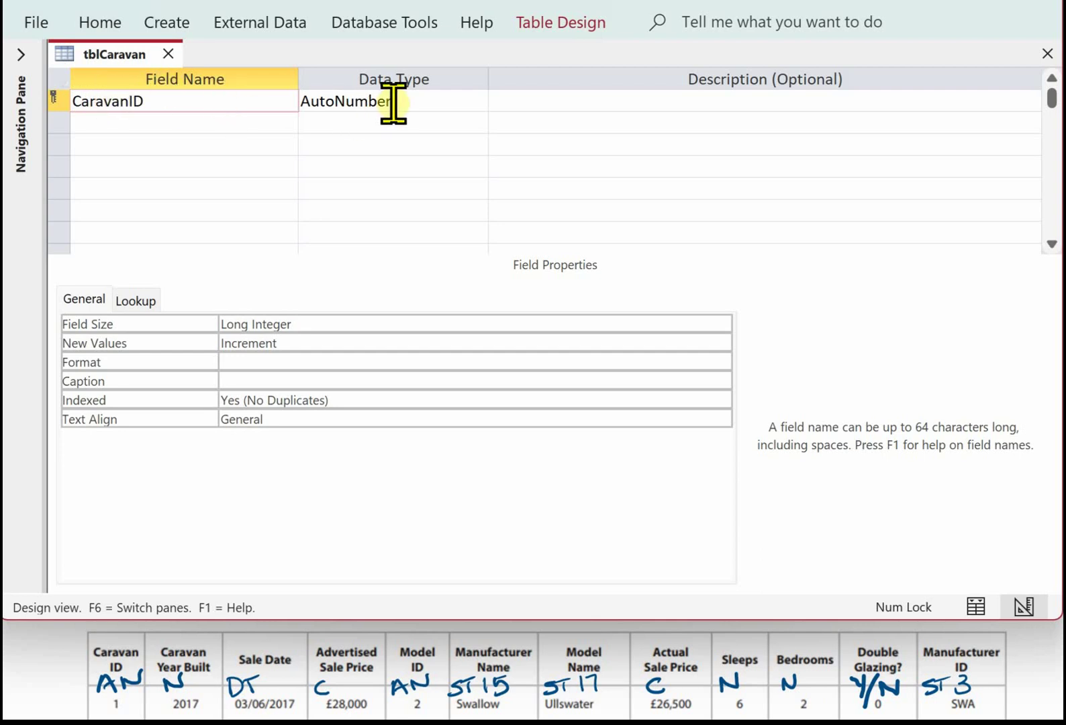
pyautogui.click(139, 122)
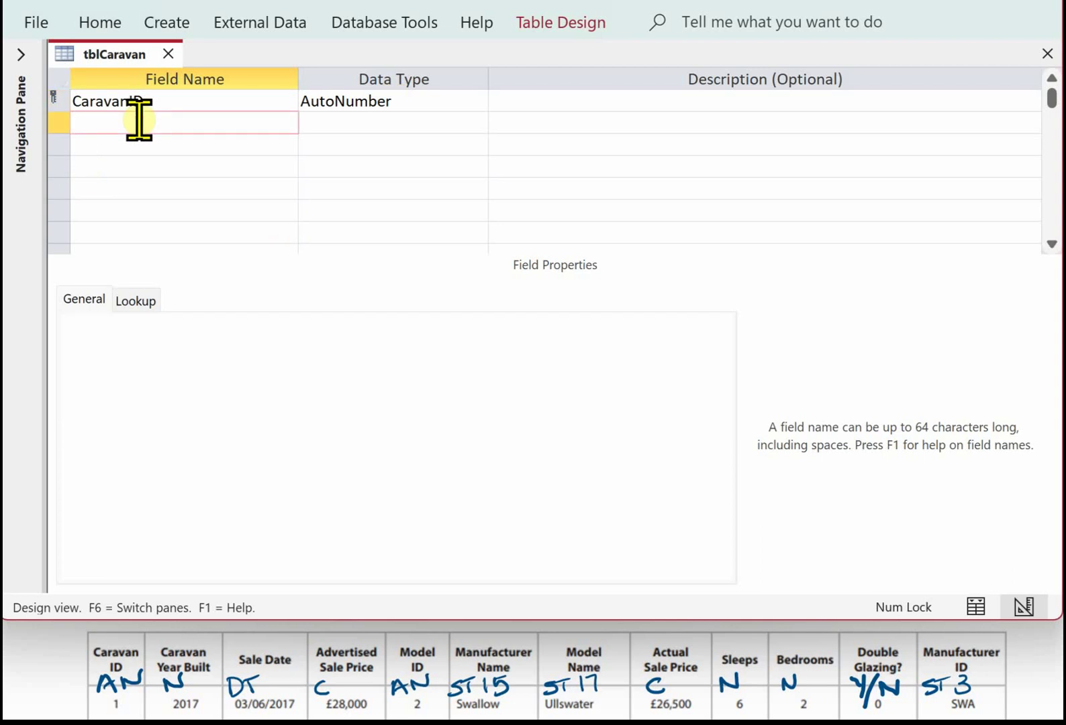
pyautogui.write('YearBuilt')
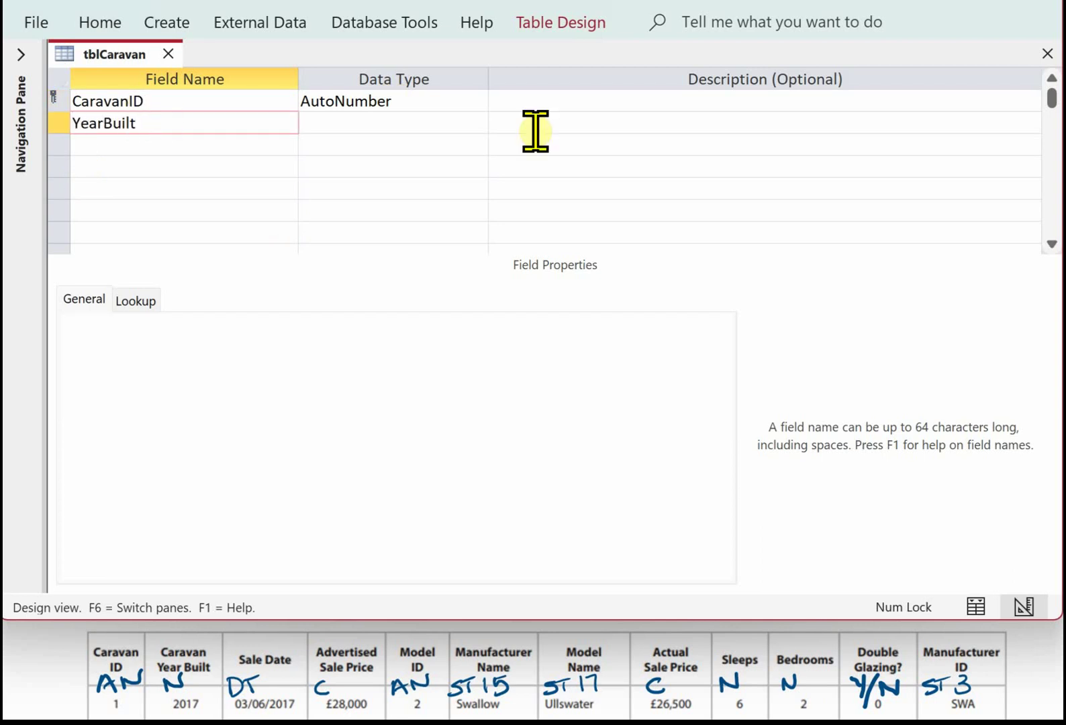
pyautogui.click(390, 123)
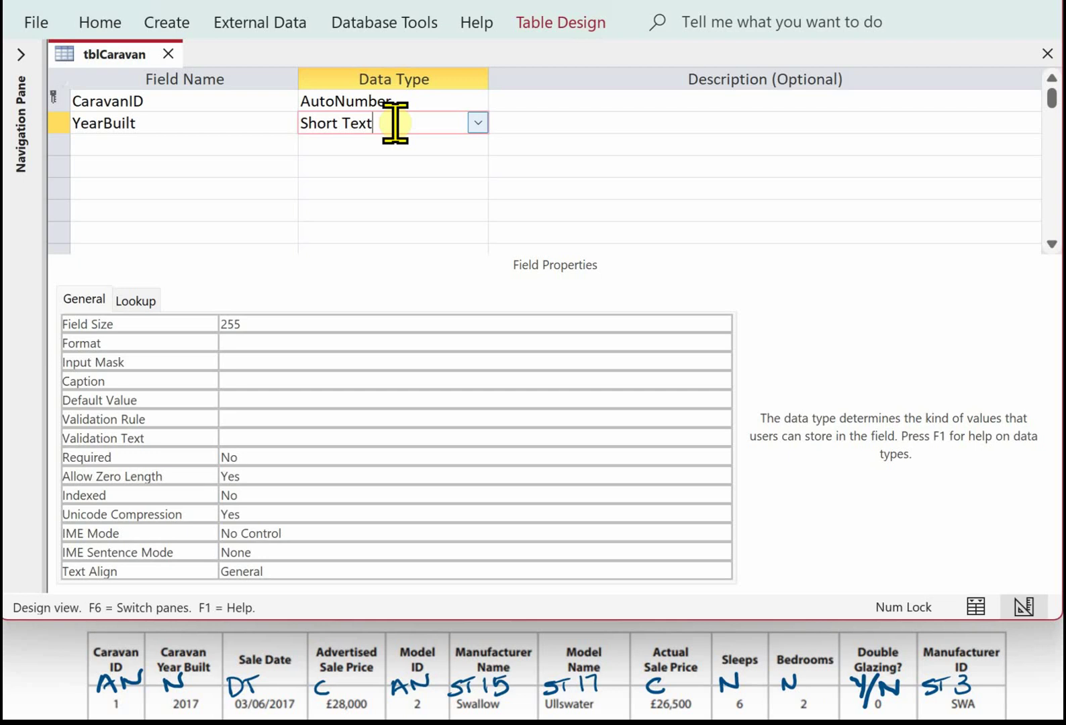
pyautogui.click(478, 123)
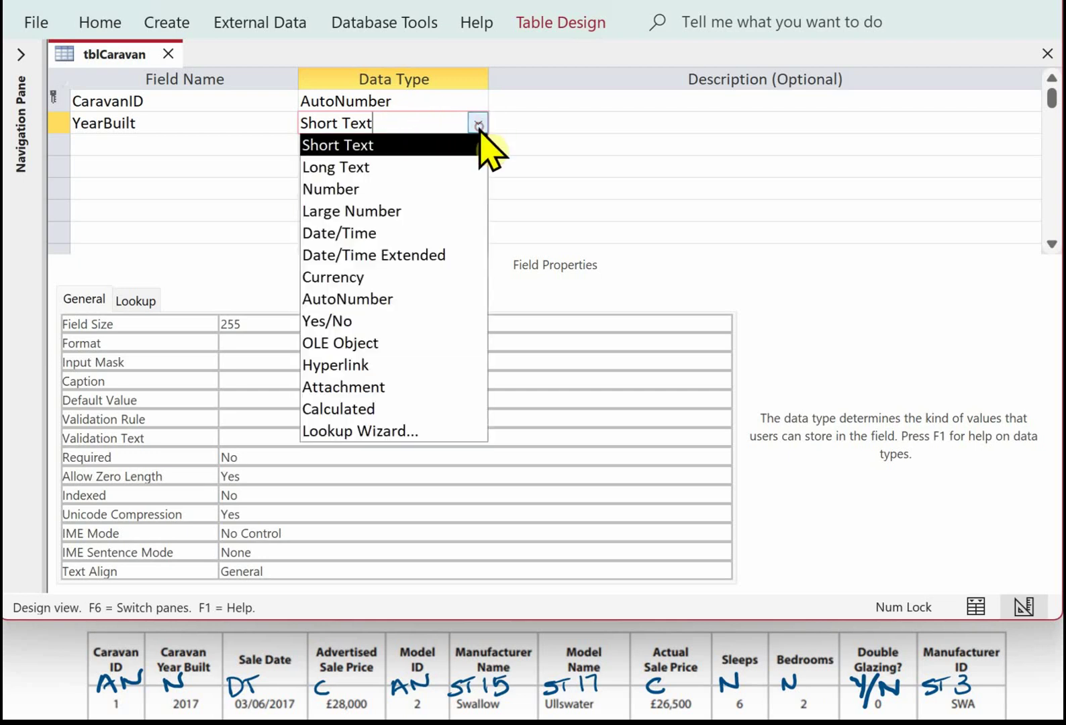
pyautogui.click(364, 190)
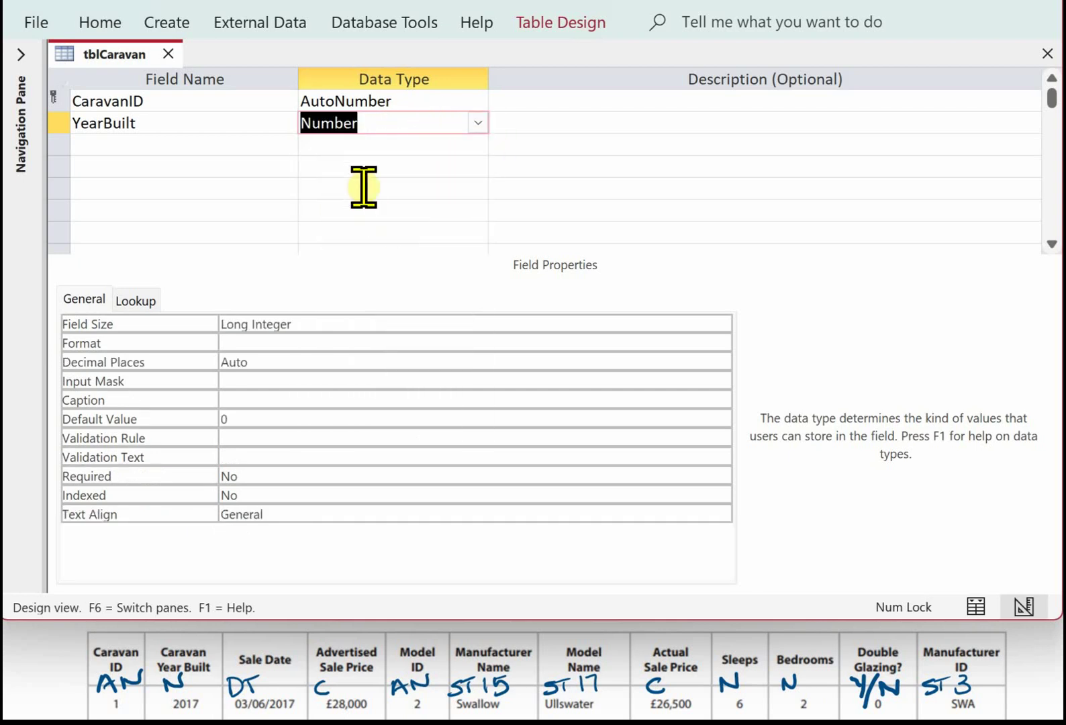
pyautogui.press('Return')
pyautogui.press('Return')
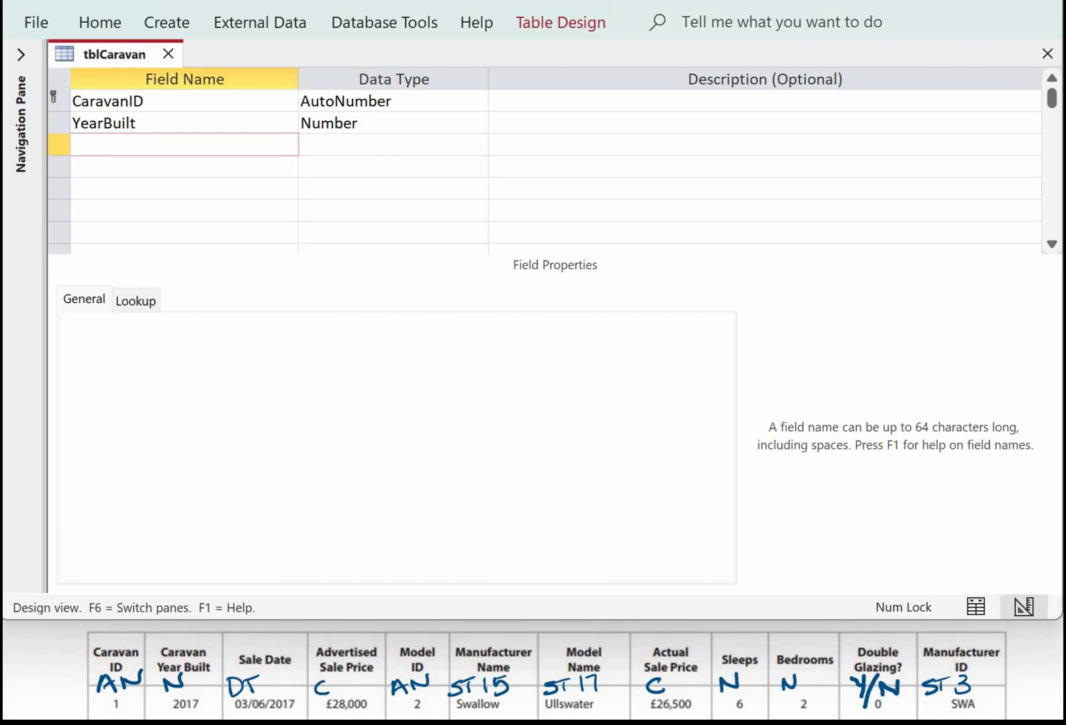
# Add a ModelID field below YearBuilt with the Number data type
pyautogui.click(151, 145)
pyautogui.write('ModelID')
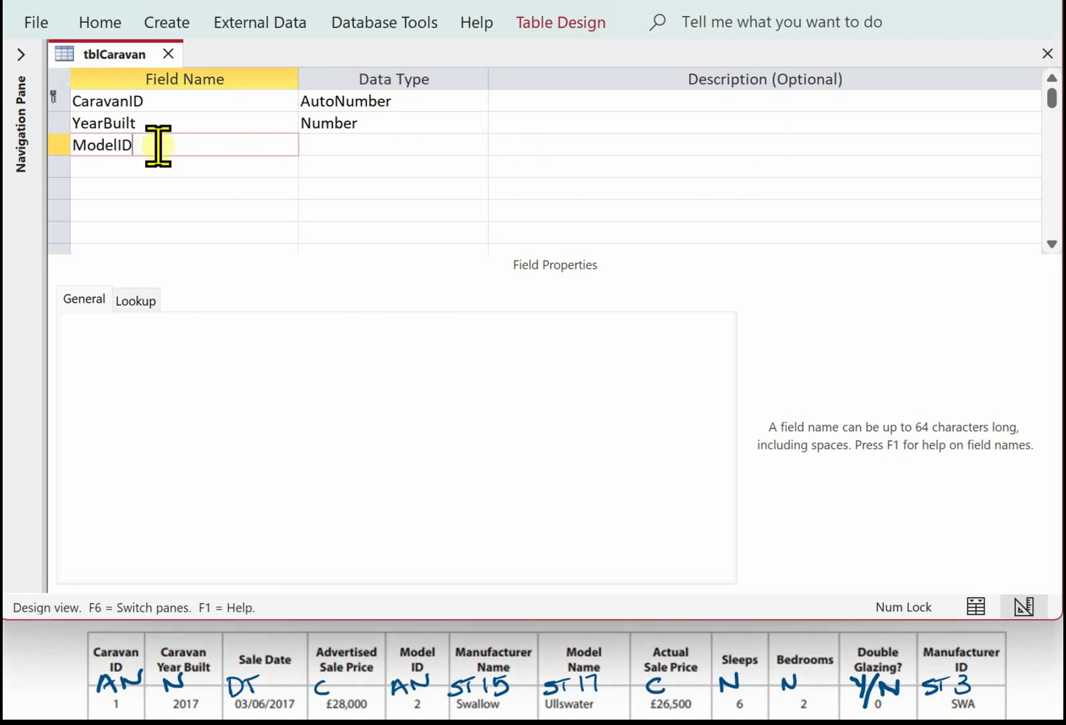
pyautogui.click(355, 144)
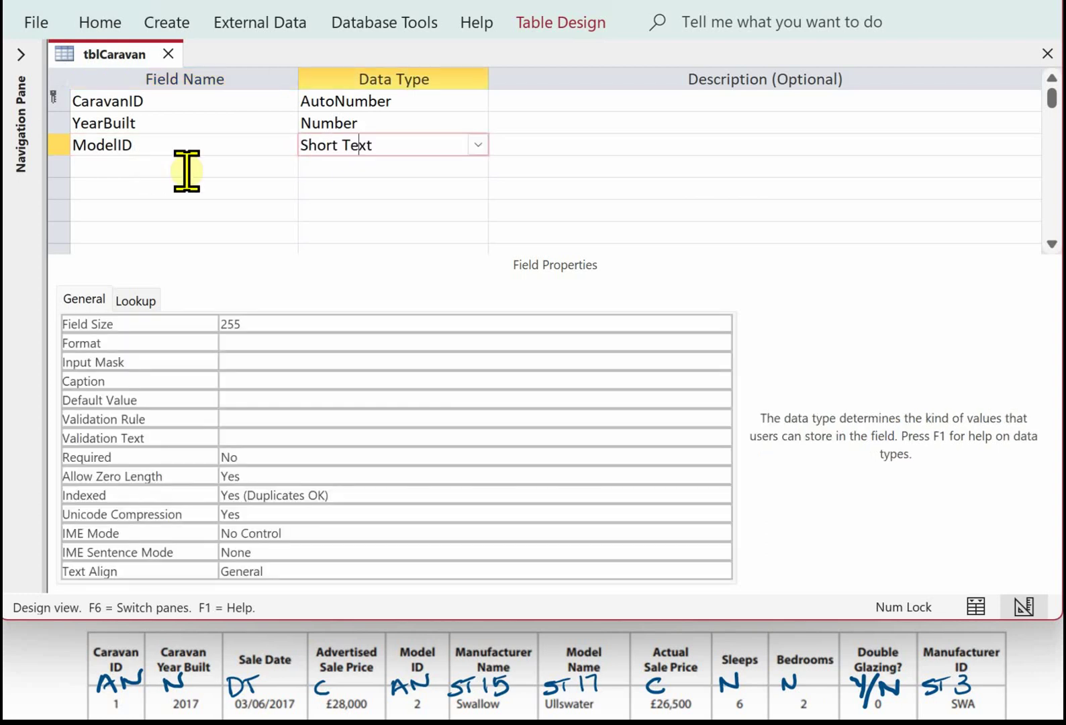
pyautogui.hotkey('alt', 'Down')
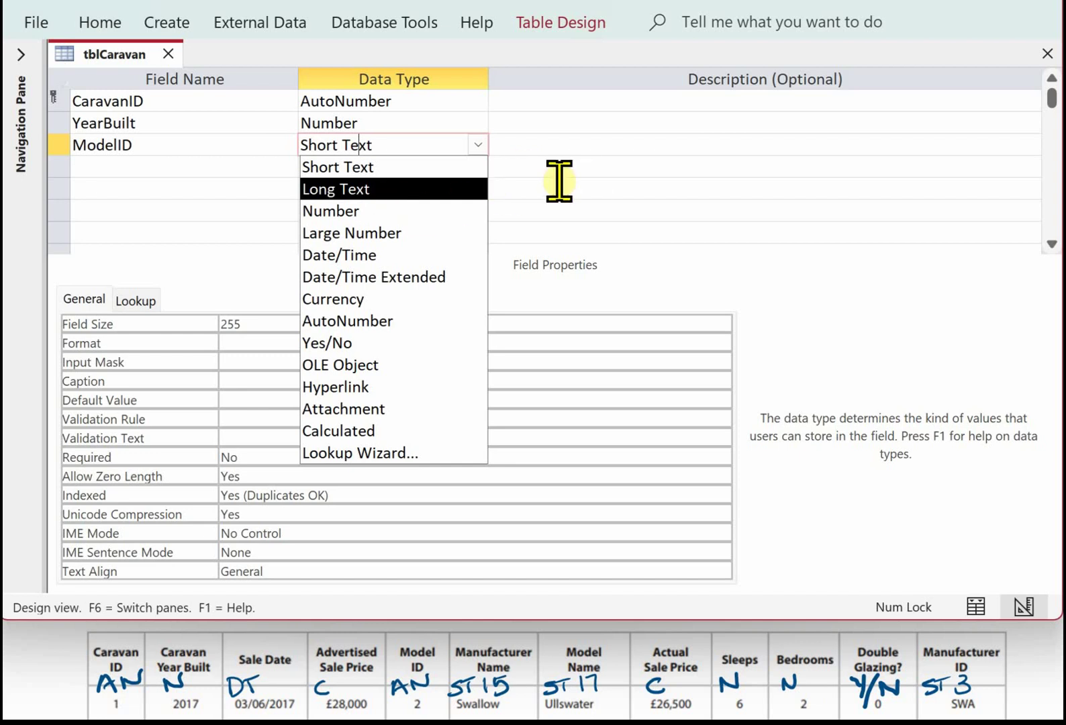
pyautogui.click(347, 210)
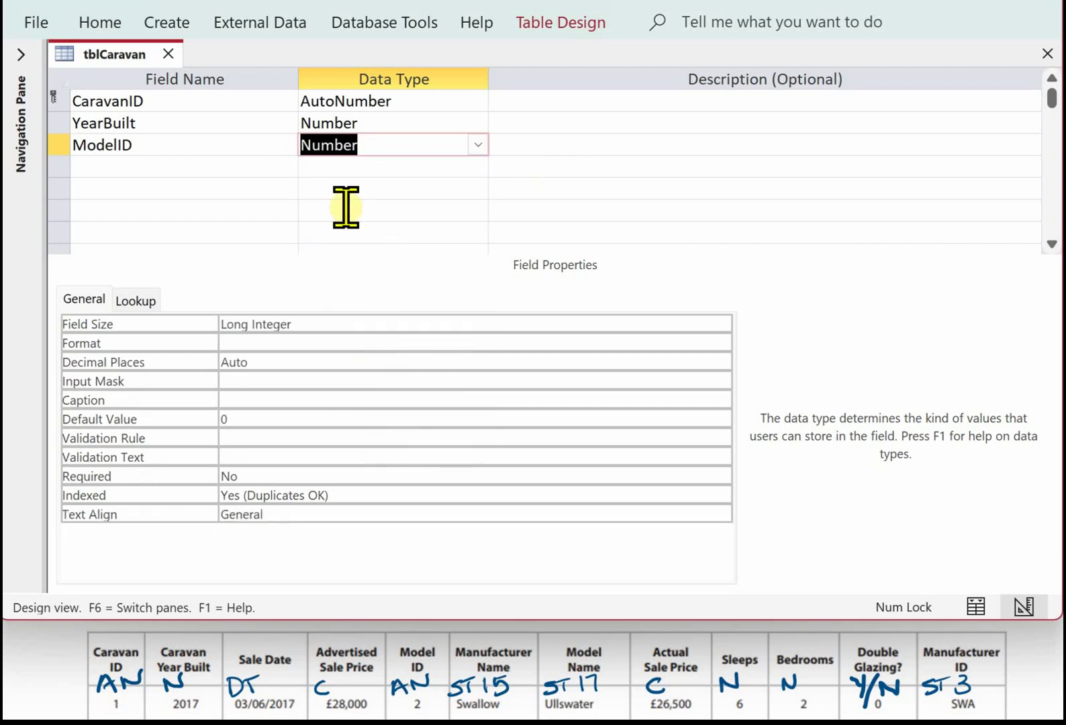
# Set up a lookup for the ModelID field that takes its values from the ModelID field of tblModel, without a sort order
pyautogui.click(477, 145)
pyautogui.click(375, 454)
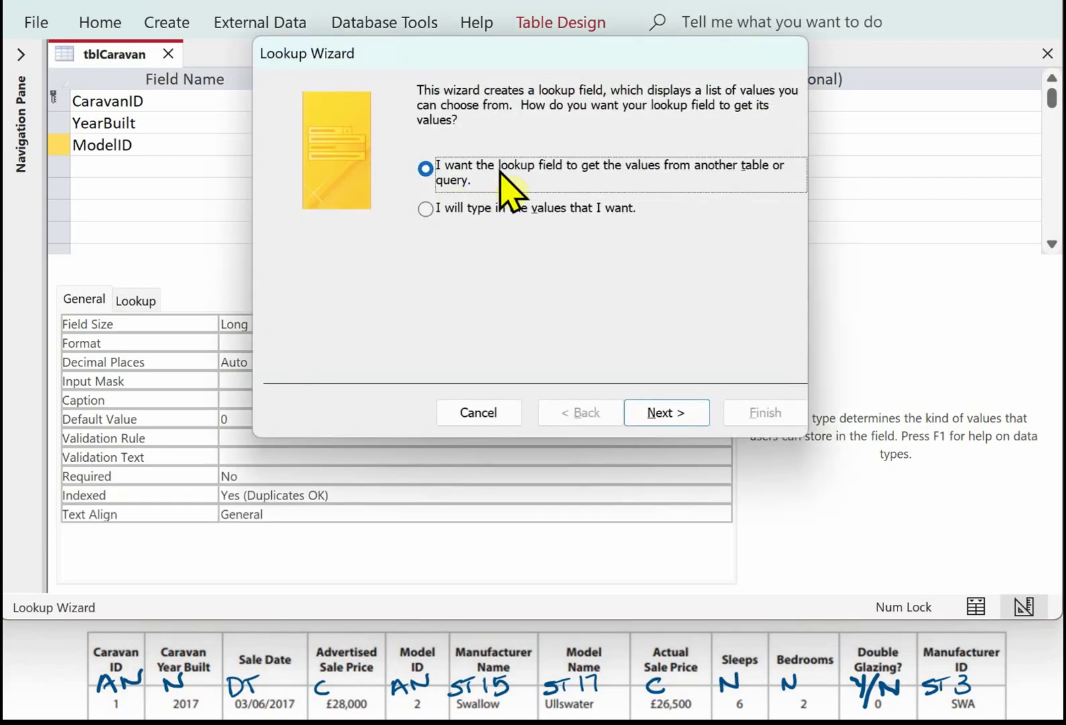
pyautogui.click(659, 415)
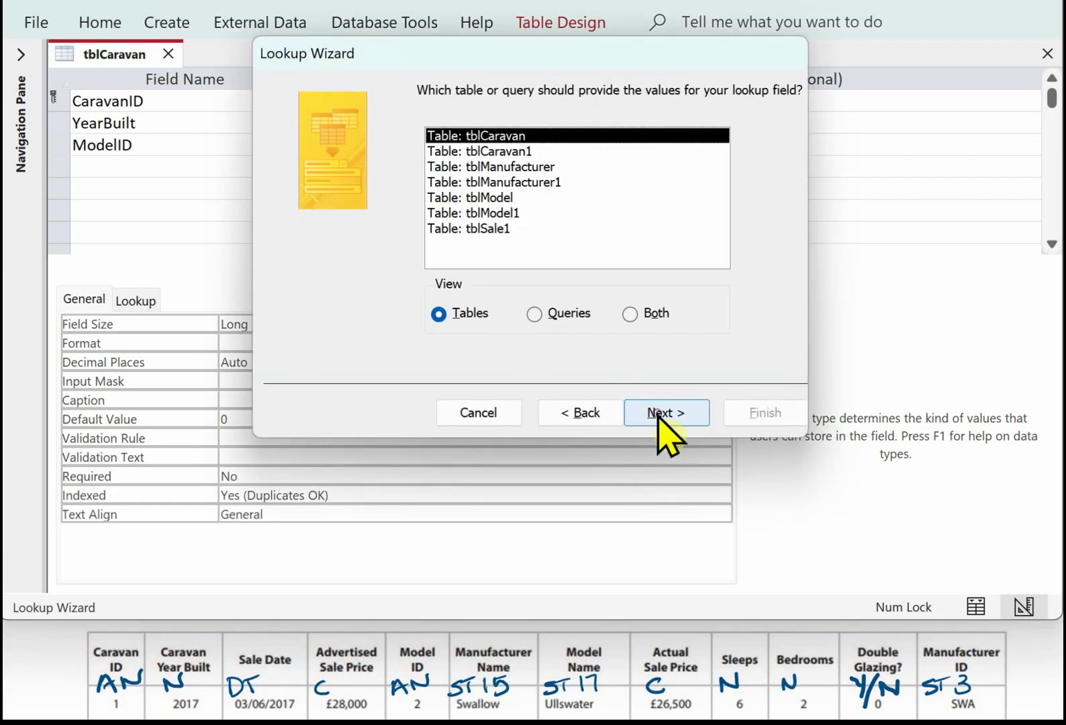
pyautogui.click(488, 197)
pyautogui.click(663, 414)
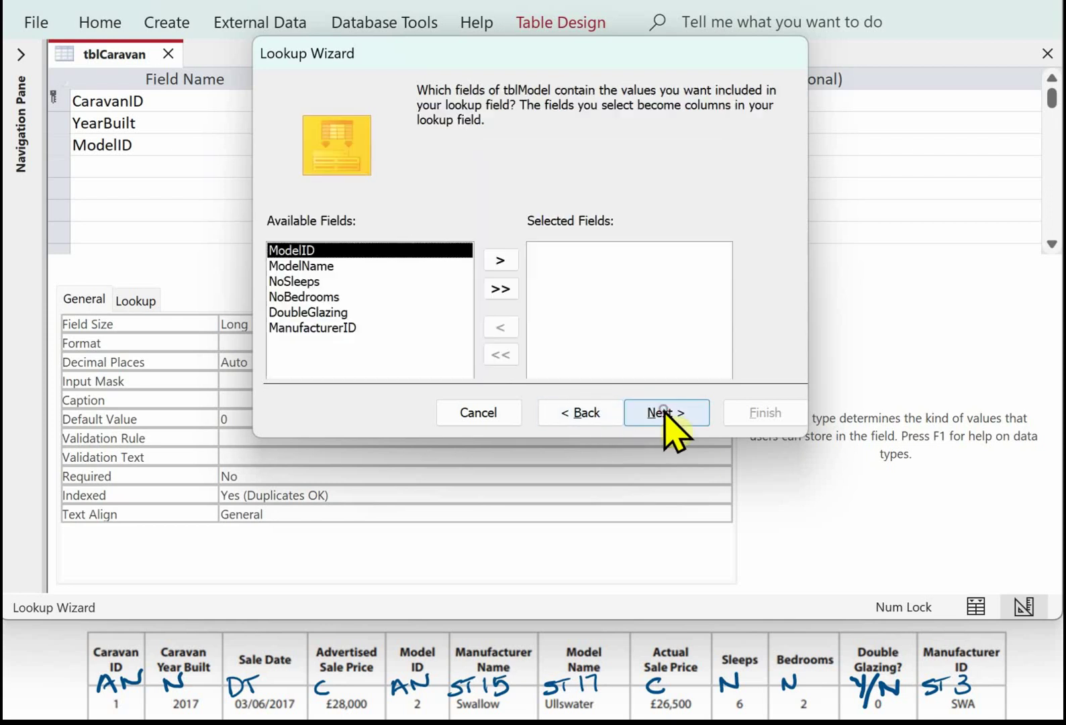
pyautogui.click(498, 258)
pyautogui.click(659, 418)
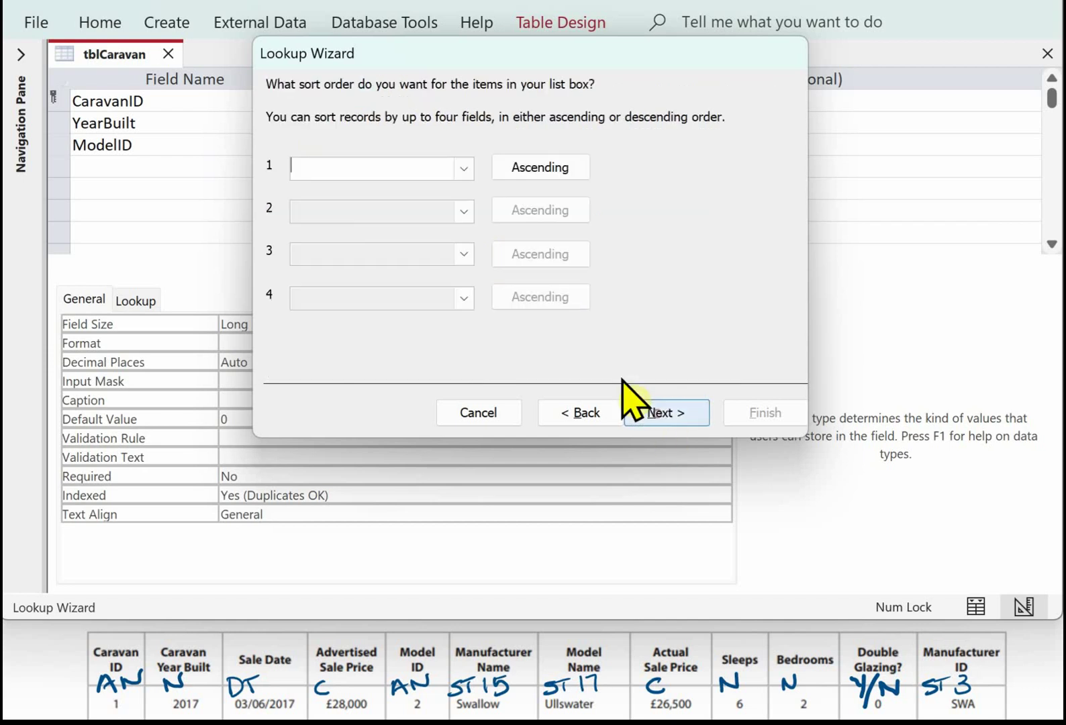
pyautogui.click(657, 414)
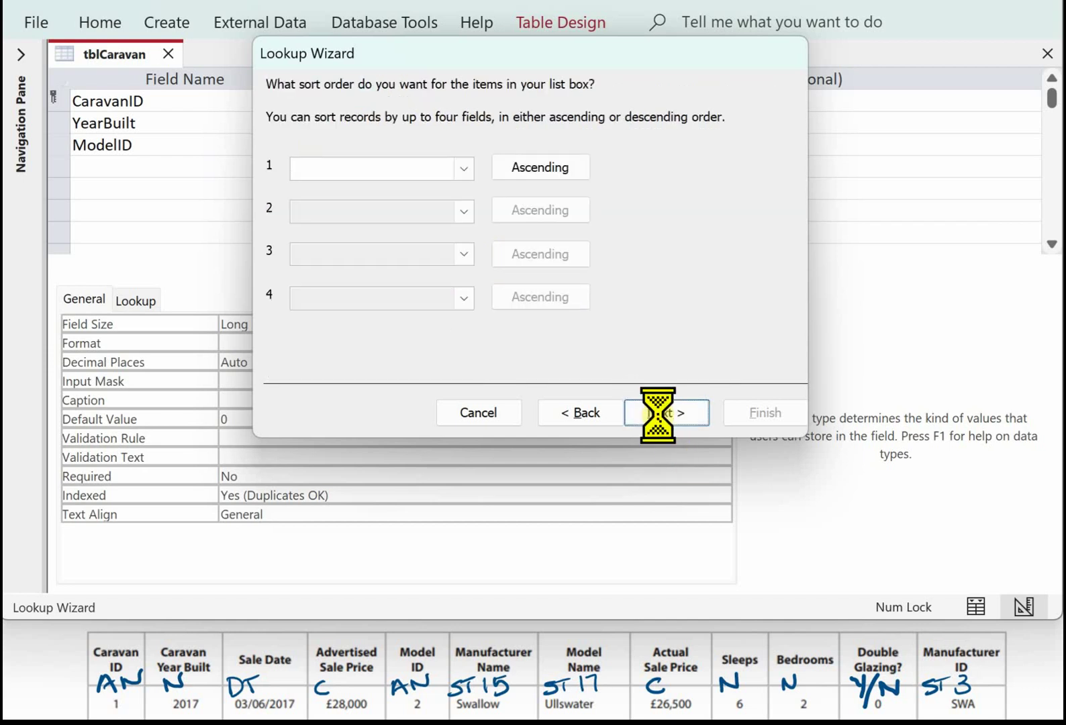
pyautogui.click(638, 411)
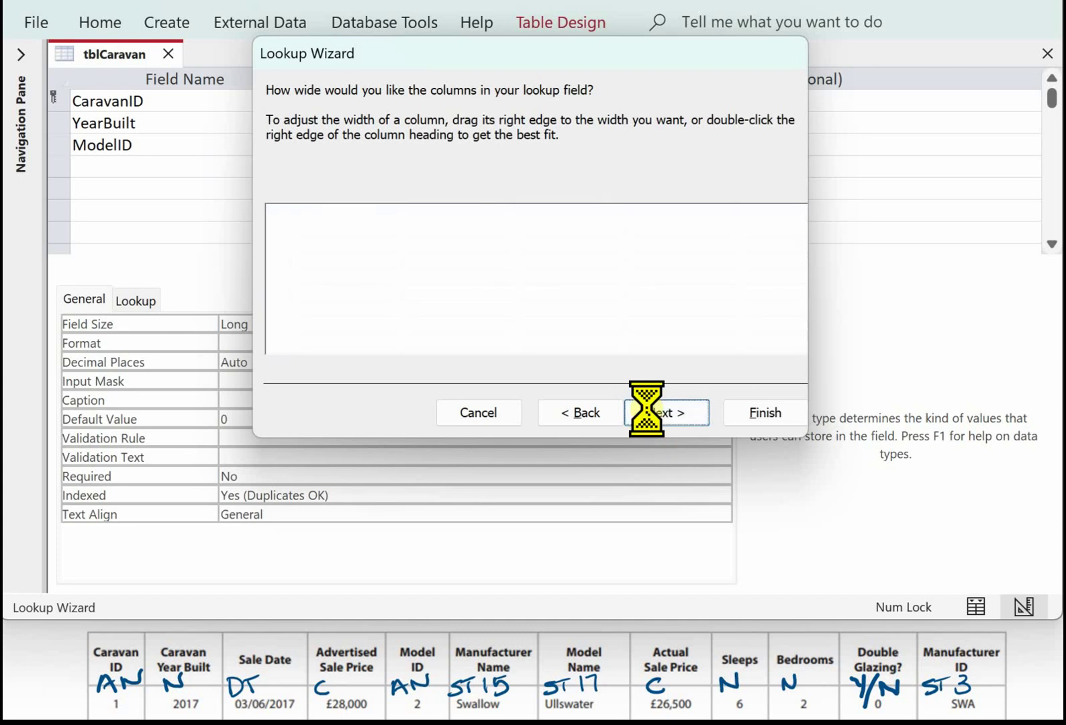
# Enable data integrity with Cascade Delete for the ModelID lookup, finishing the wizard and saving the table
pyautogui.click(427, 169)
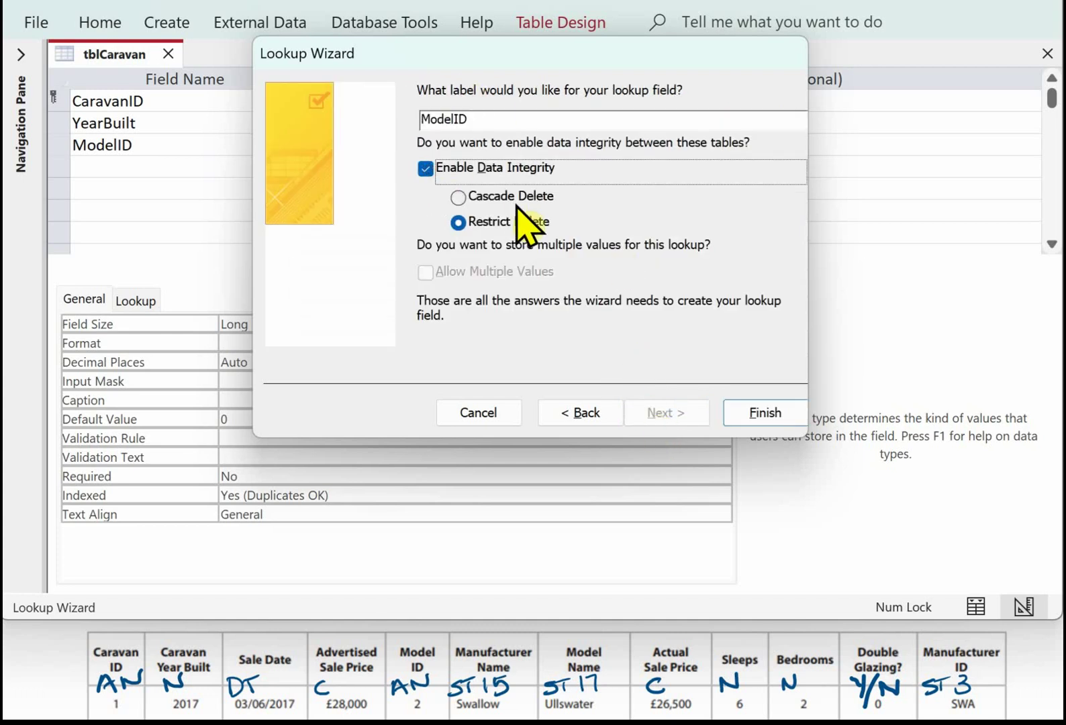
pyautogui.click(459, 198)
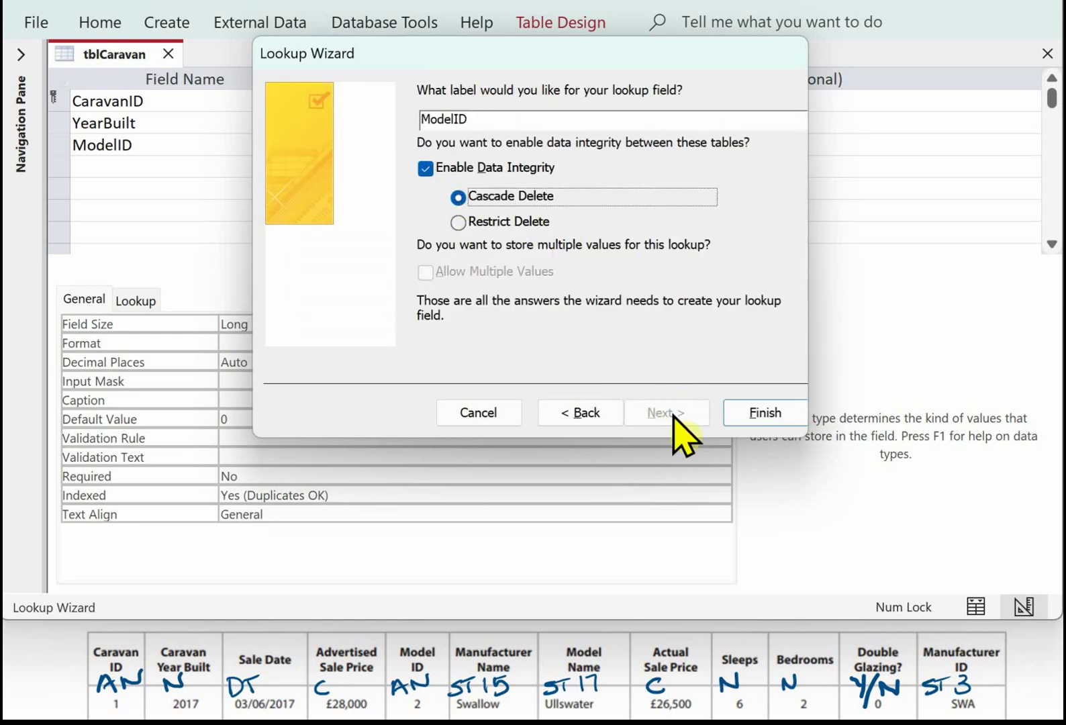
pyautogui.click(734, 412)
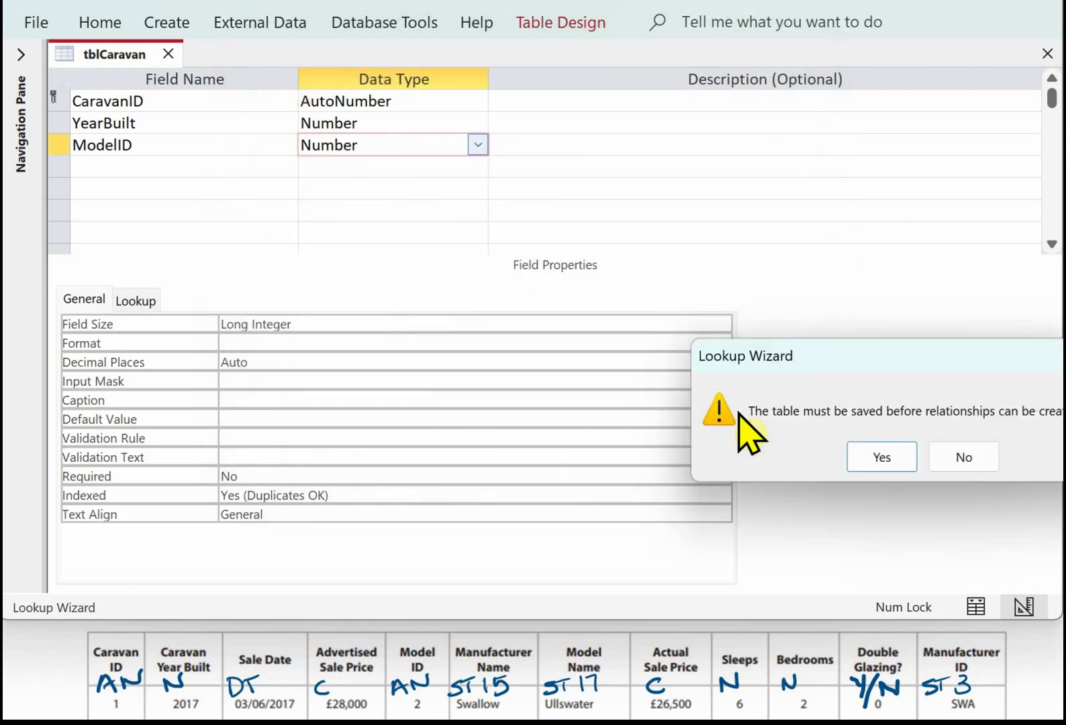
pyautogui.click(586, 368)
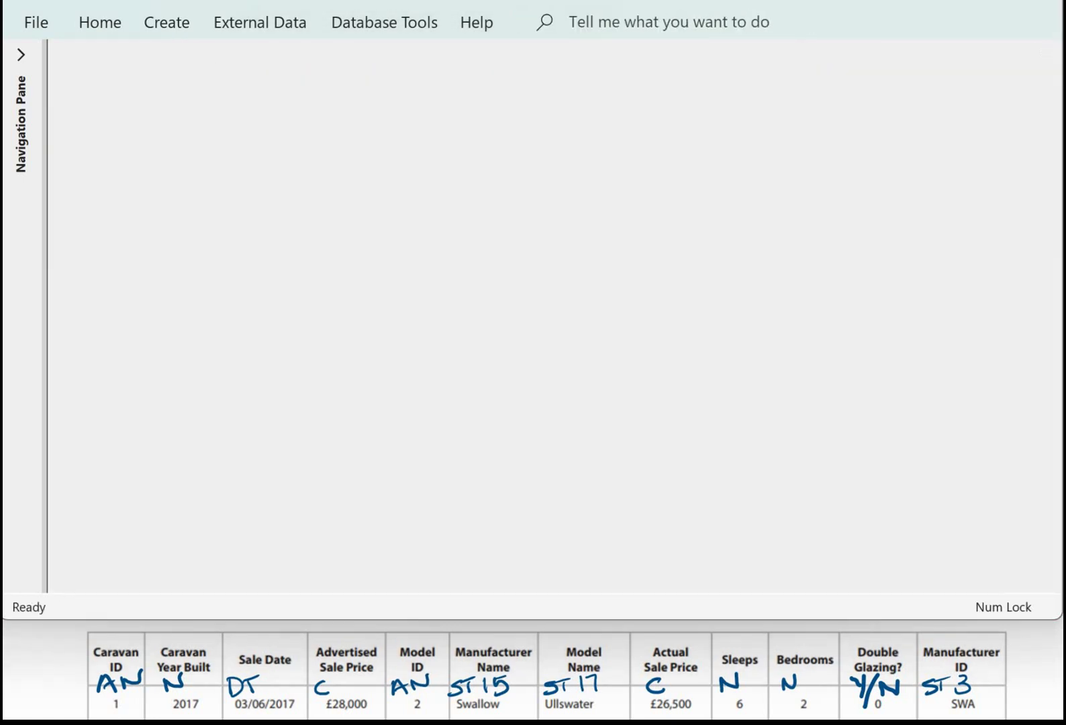
# Create a new table and save it as tblSale, opened in Design View
pyautogui.click(161, 25)
pyautogui.click(141, 89)
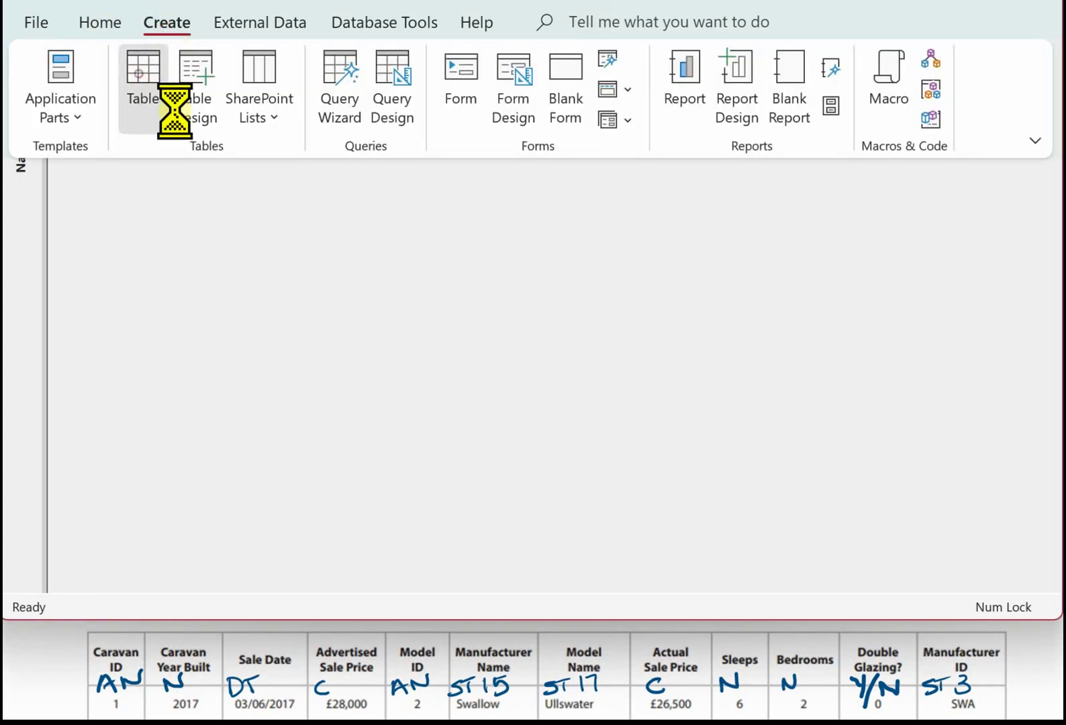
pyautogui.rightClick(111, 55)
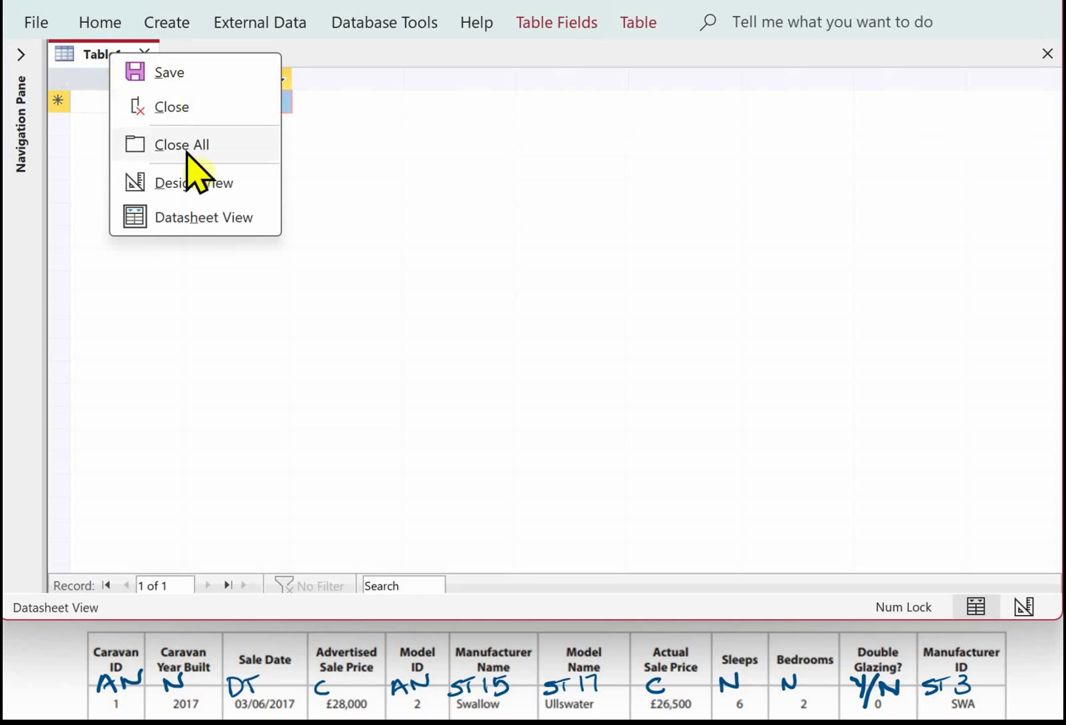
pyautogui.click(191, 182)
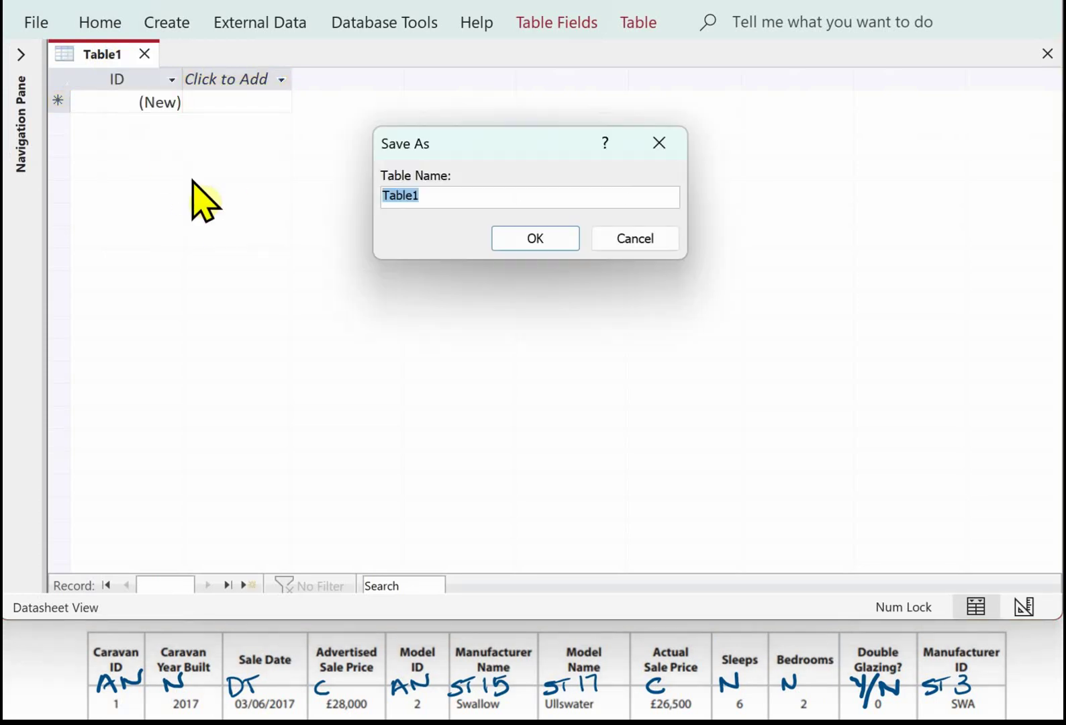
pyautogui.write('tblSale')
pyautogui.click(530, 239)
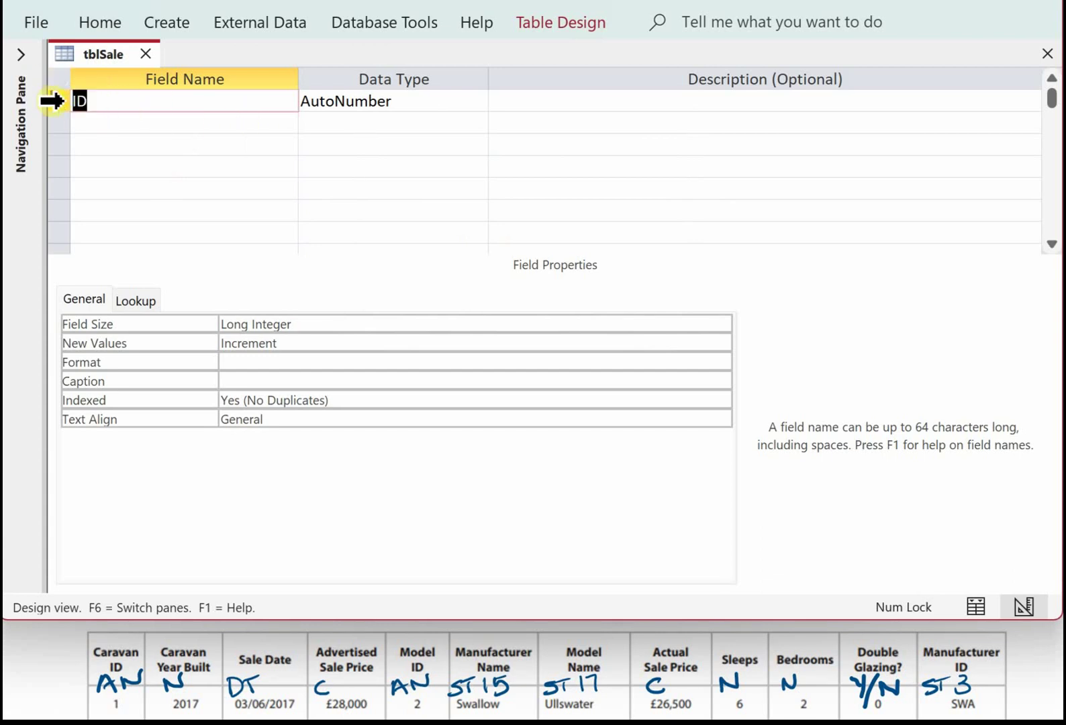
# Rename the key field of tblSale to CaravanID and change its data type to Number
pyautogui.click(100, 99)
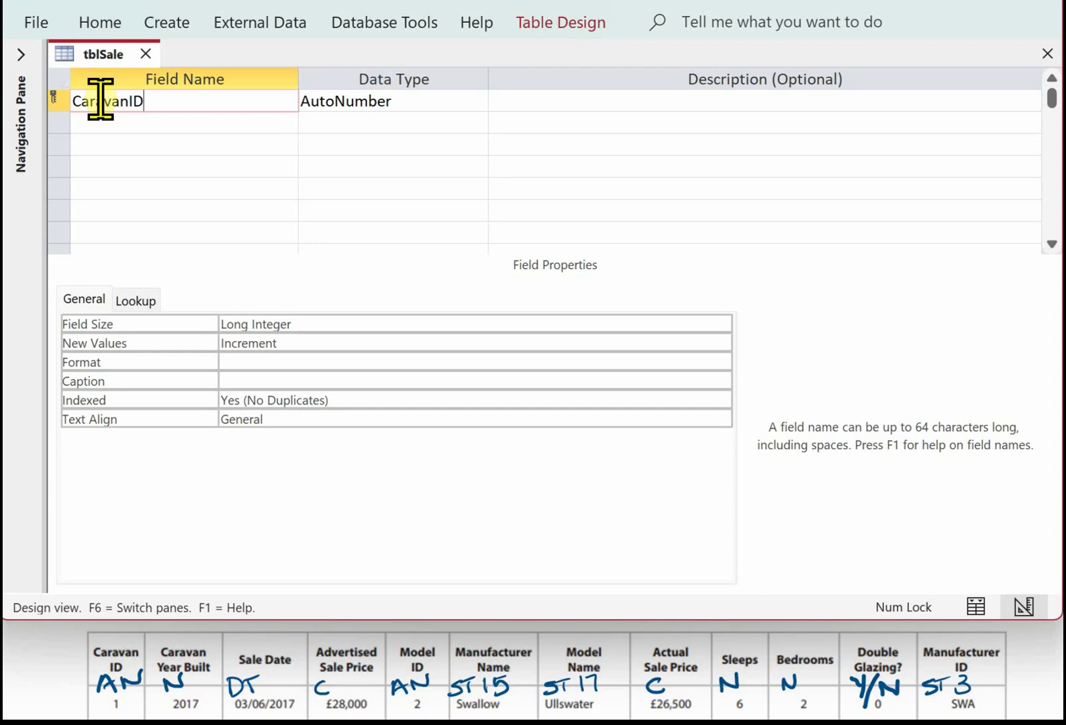
pyautogui.click(417, 102)
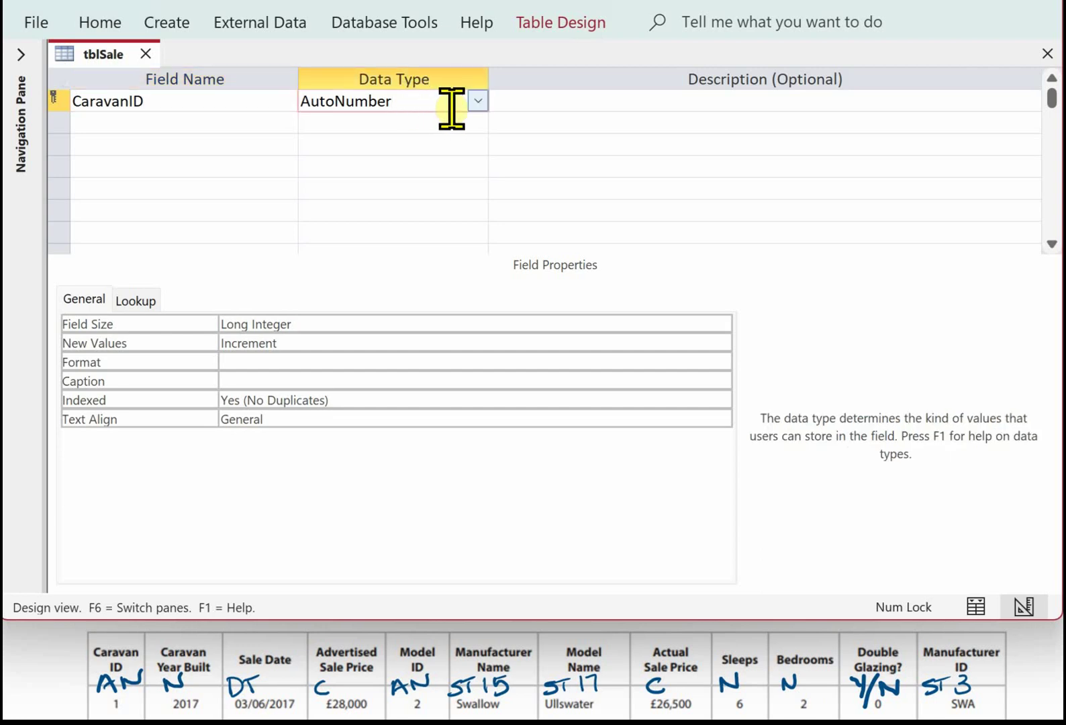
pyautogui.click(477, 102)
pyautogui.click(377, 167)
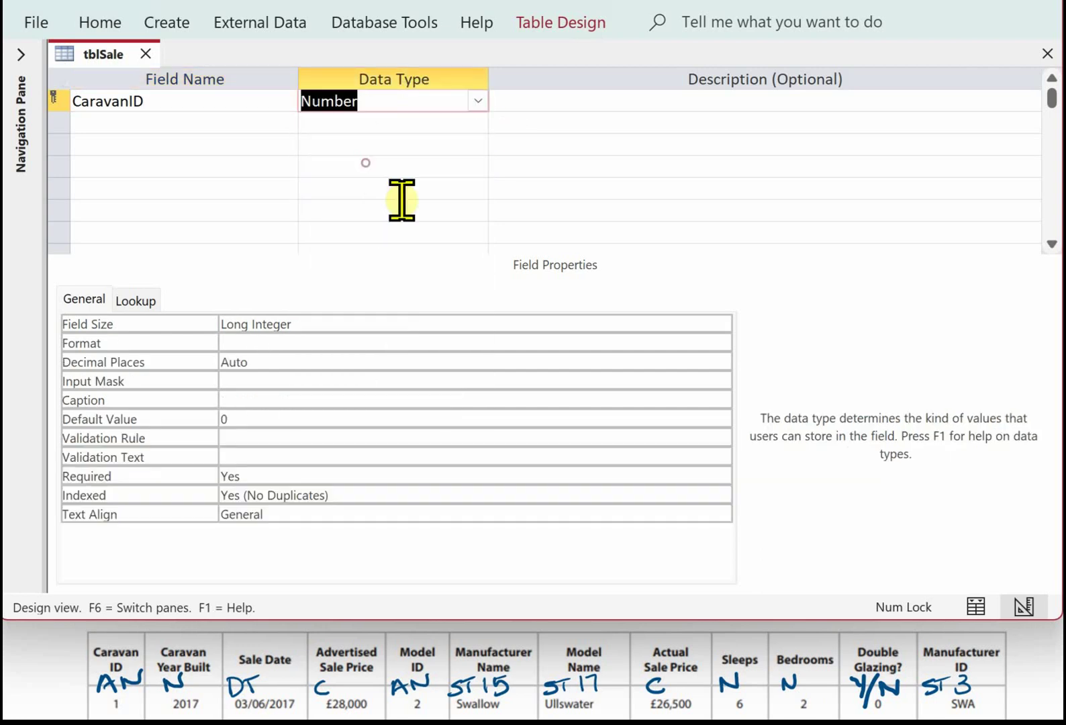
# Add a SaleDate field below CaravanID with the Date/Time data type and the Short Date format
pyautogui.click(120, 121)
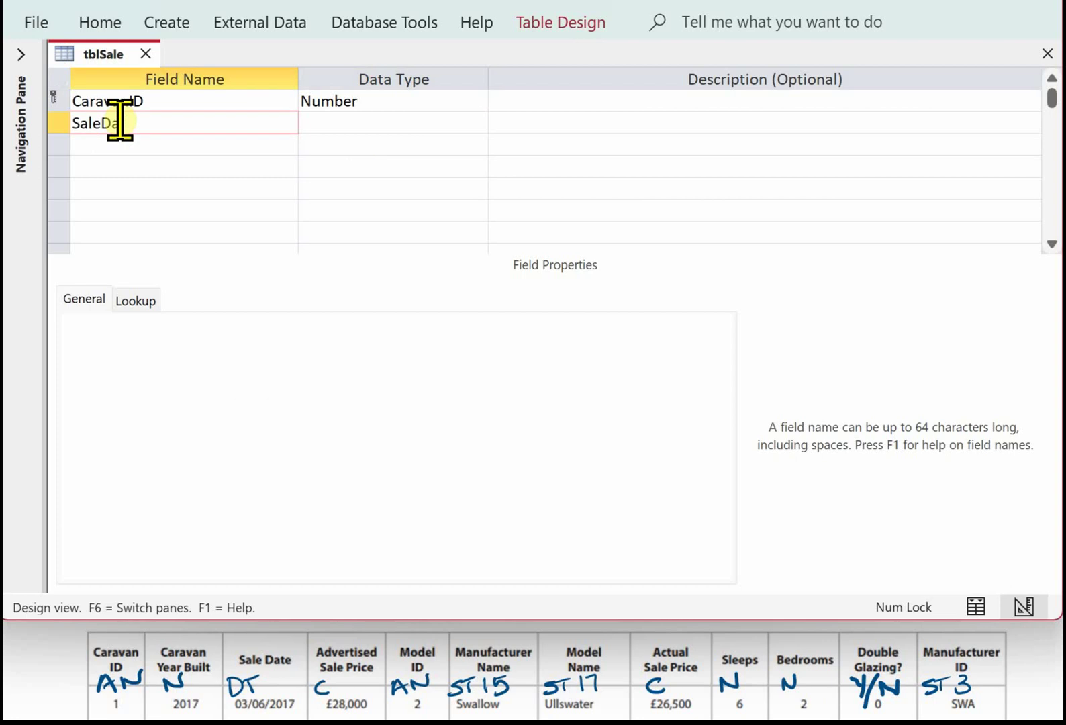
pyautogui.click(340, 123)
pyautogui.click(477, 123)
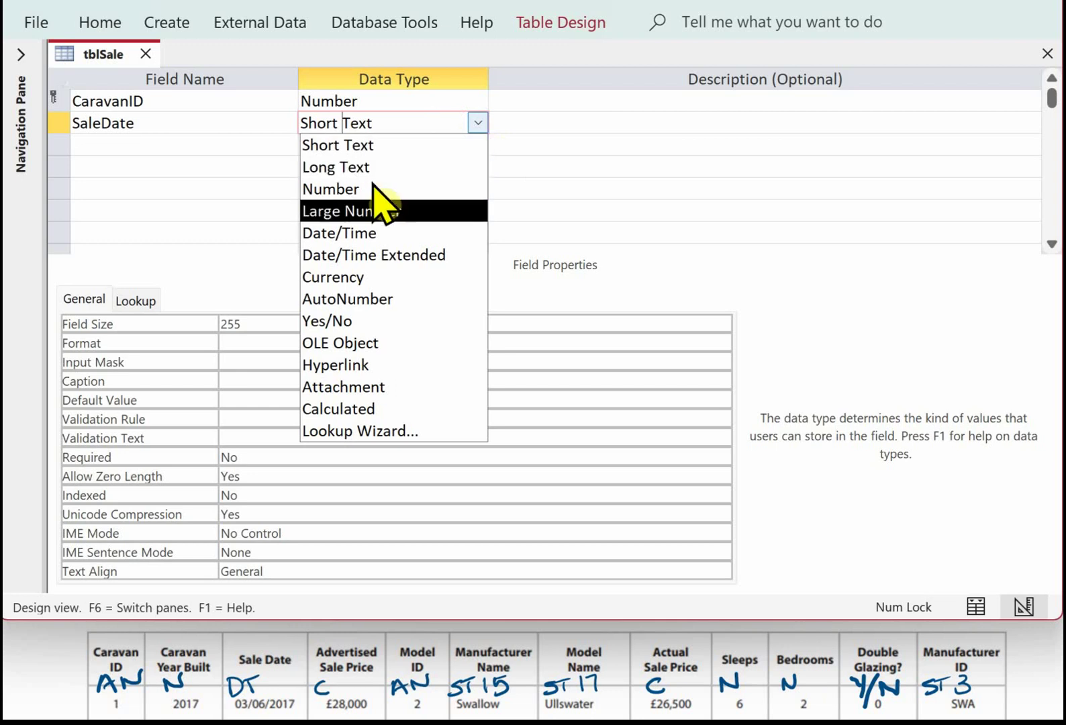
pyautogui.click(365, 227)
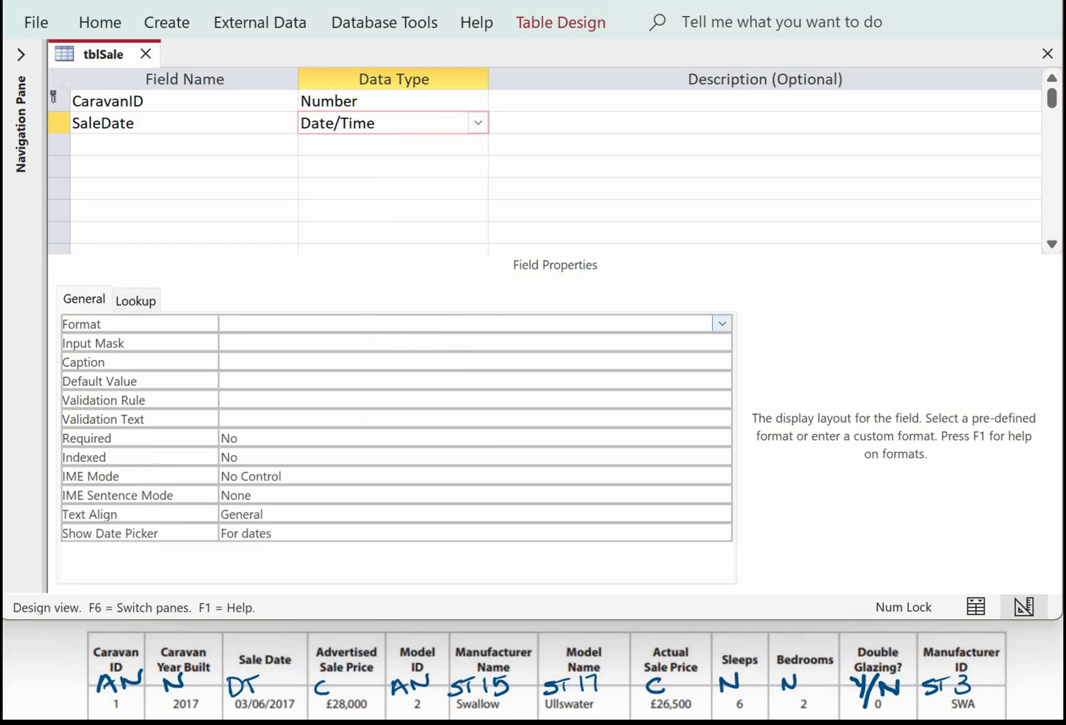
pyautogui.click(534, 320)
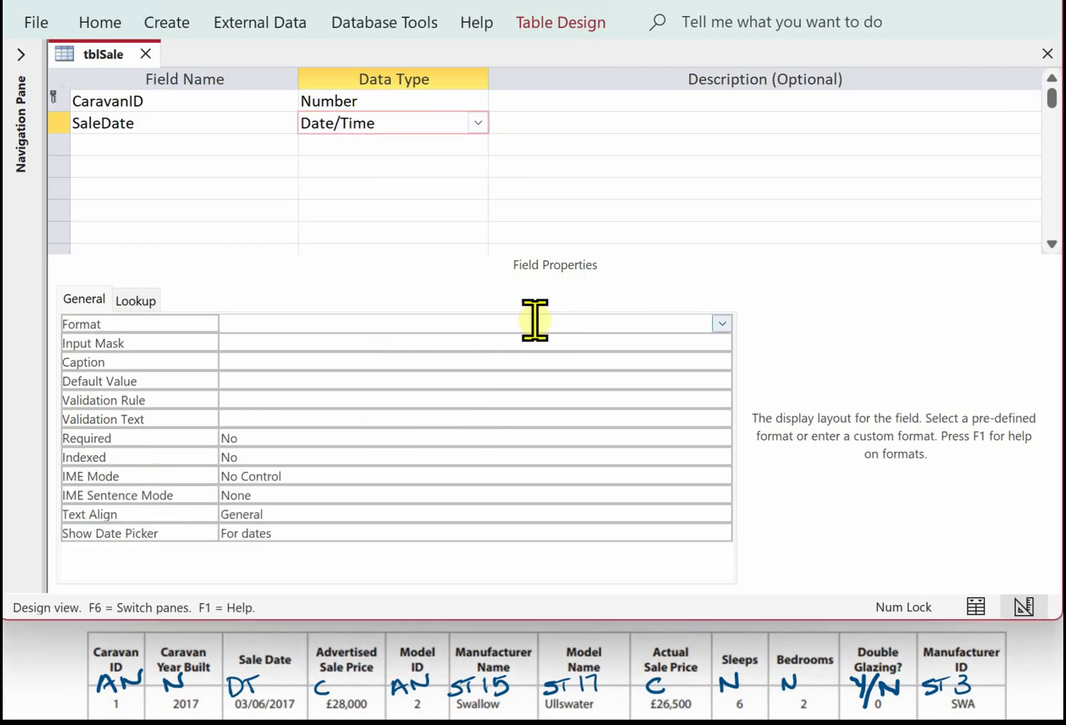
pyautogui.click(722, 323)
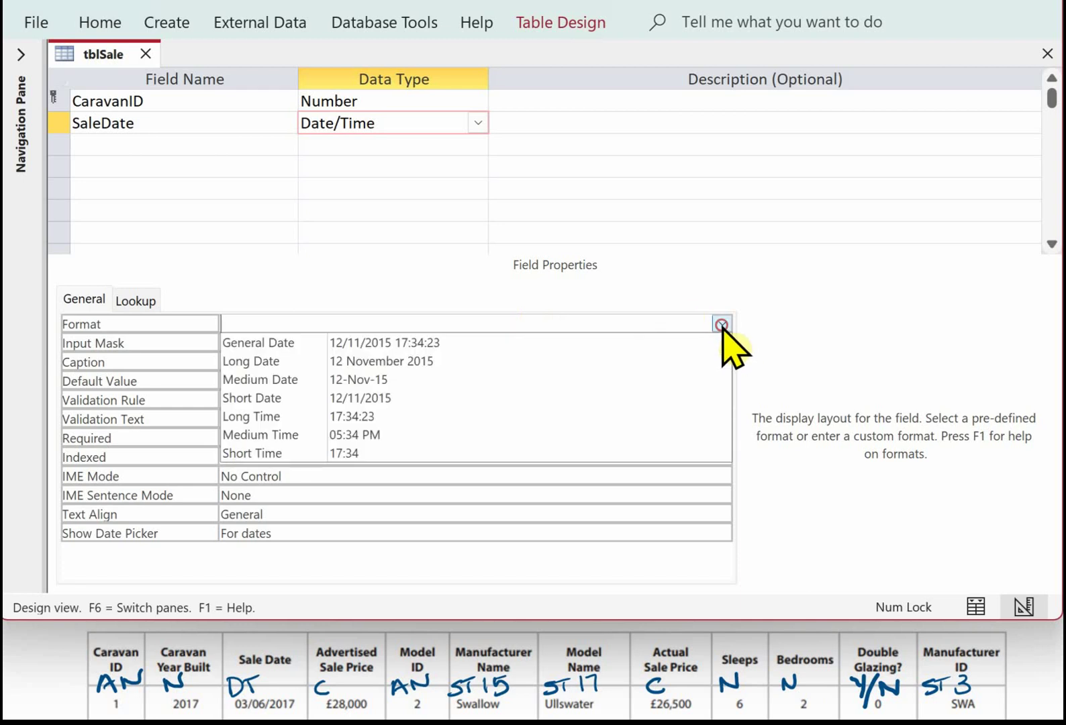
pyautogui.click(374, 397)
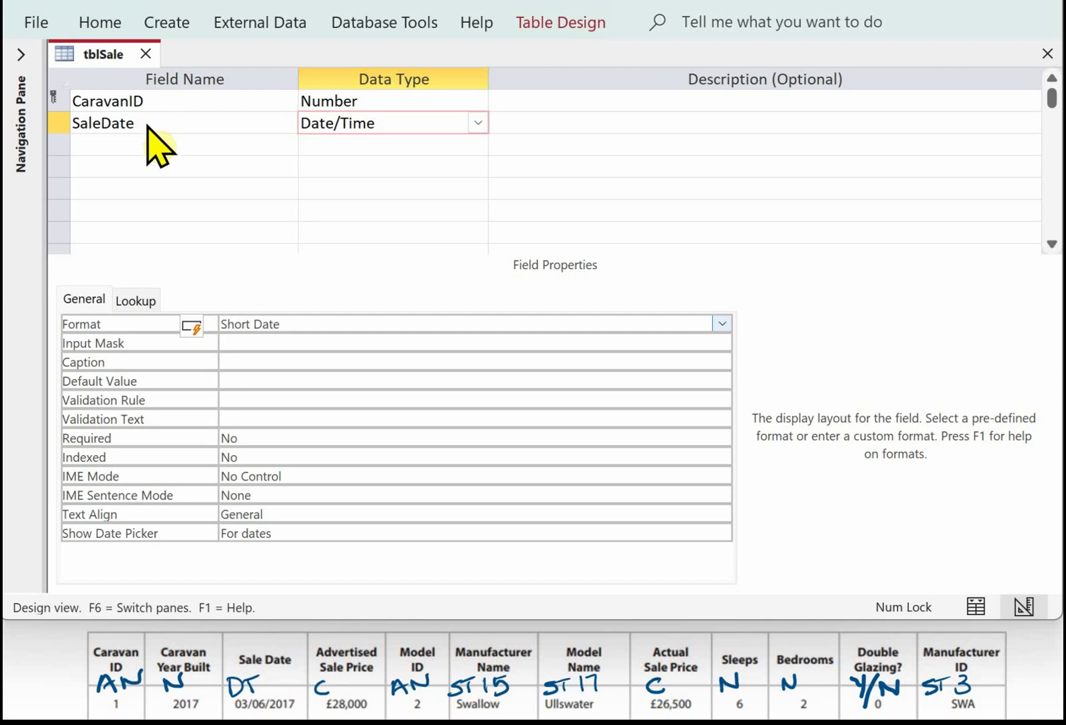
# Make CaravanID and SaleDate together the composite primary key of tblSale
pyautogui.click(57, 102)
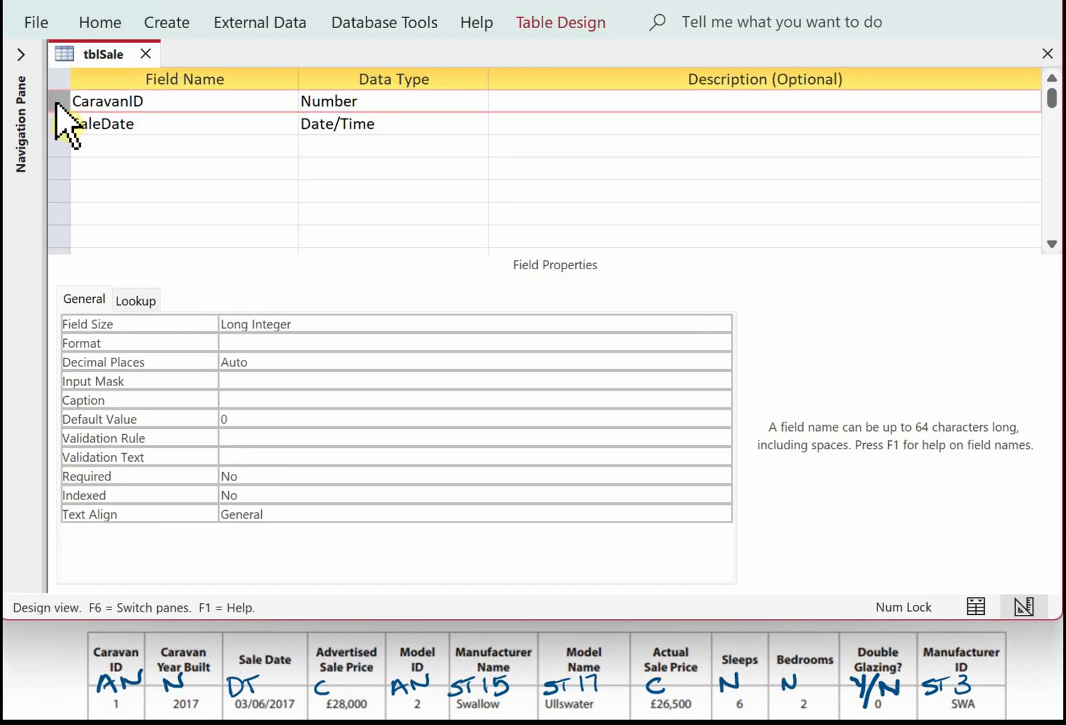
pyautogui.click(59, 123)
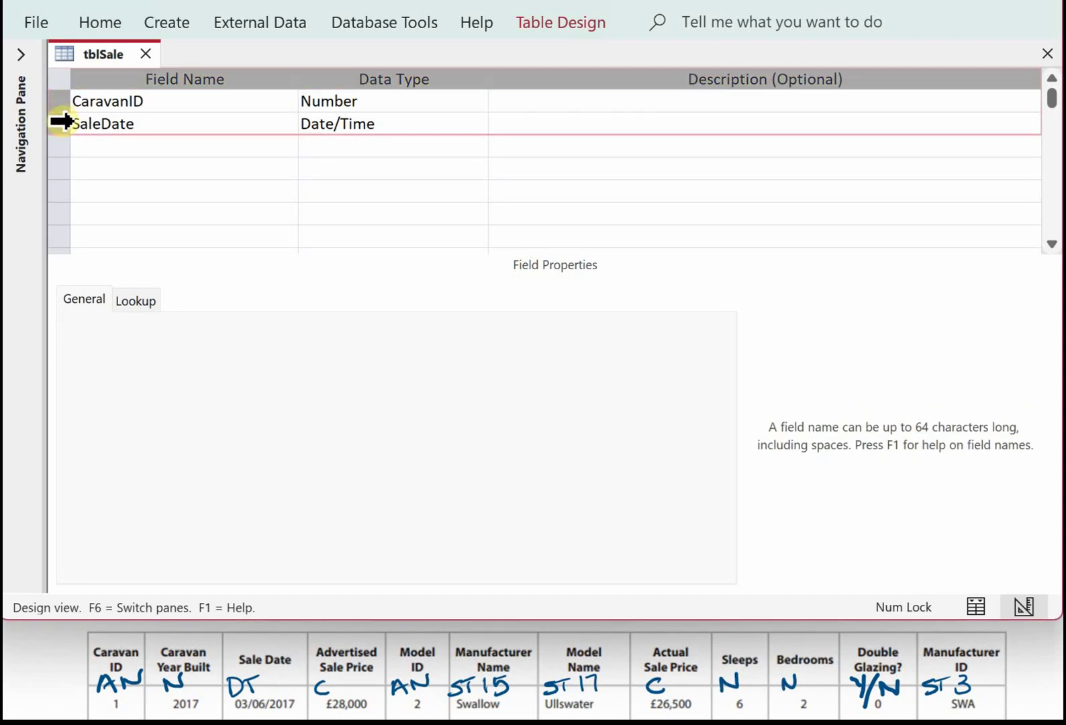
pyautogui.rightClick(120, 119)
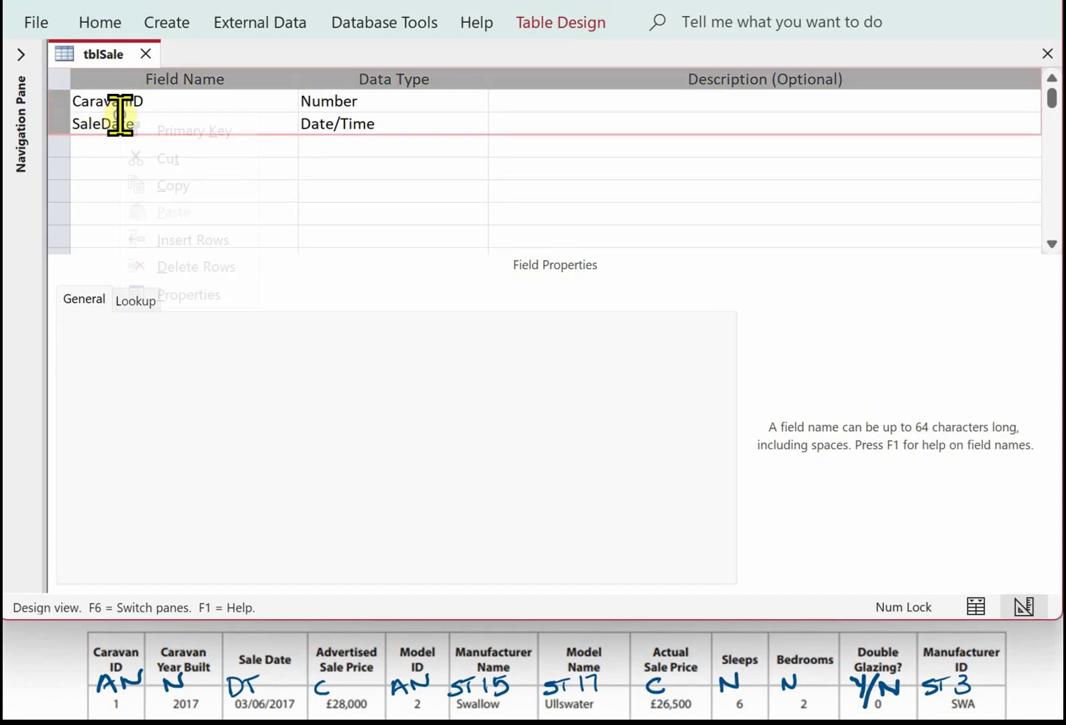
pyautogui.click(171, 135)
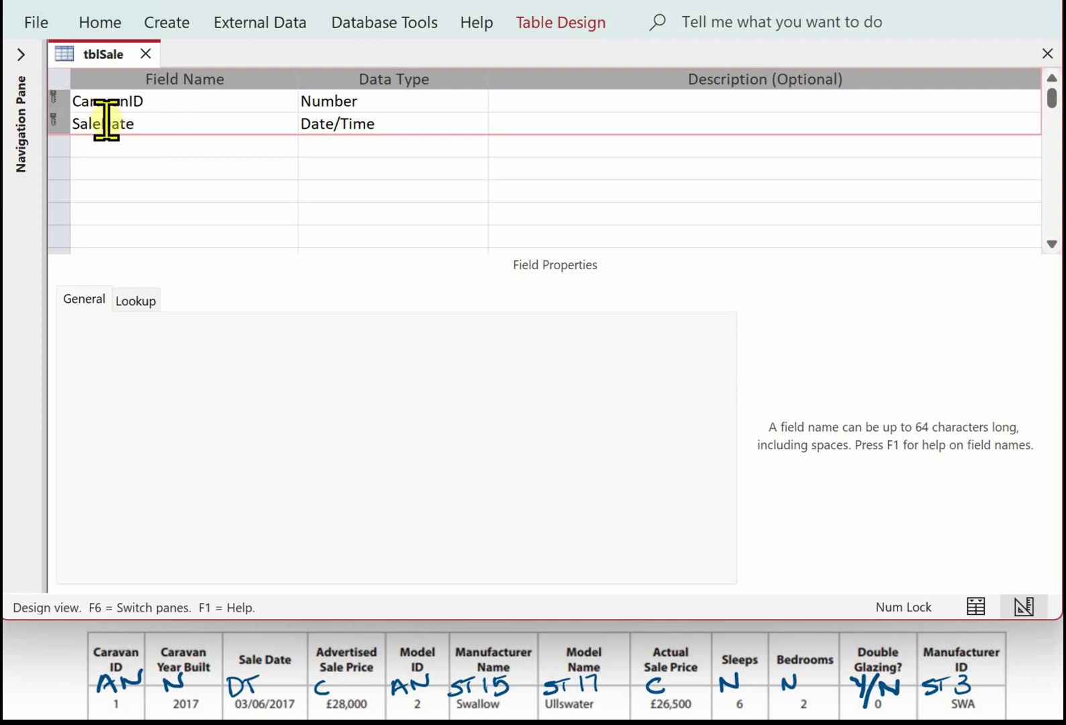
# Add an AdvSalePrice field below SaleDate with the Currency data type
pyautogui.click(128, 145)
pyautogui.write('AdvSalePrice')
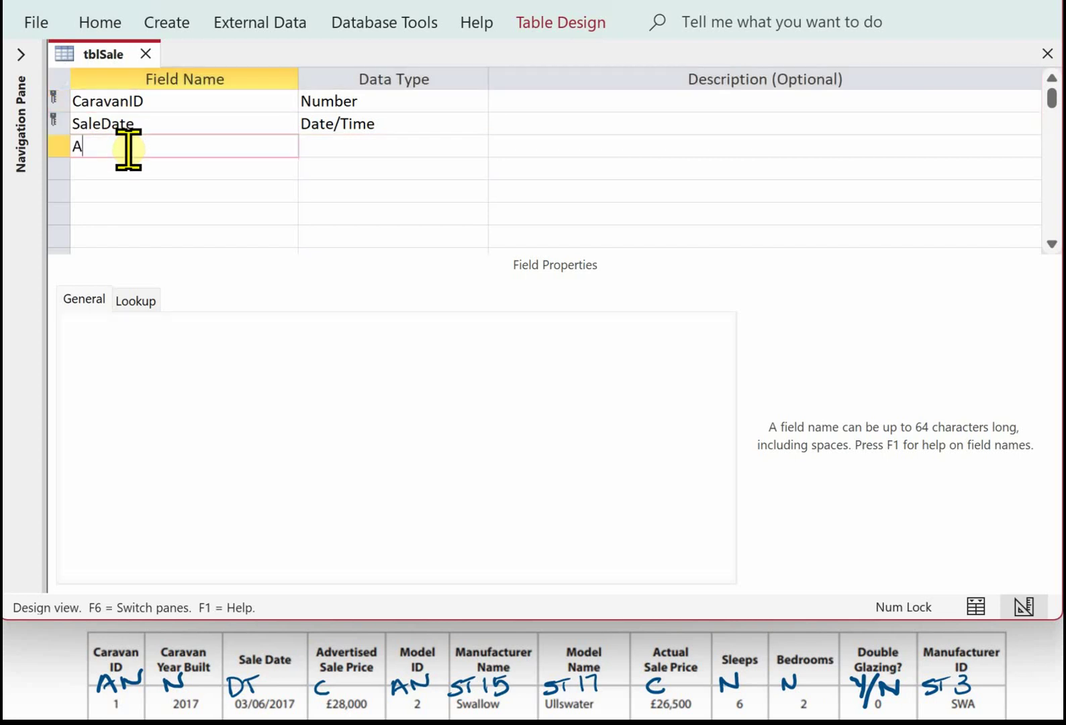
pyautogui.click(361, 146)
pyautogui.click(477, 146)
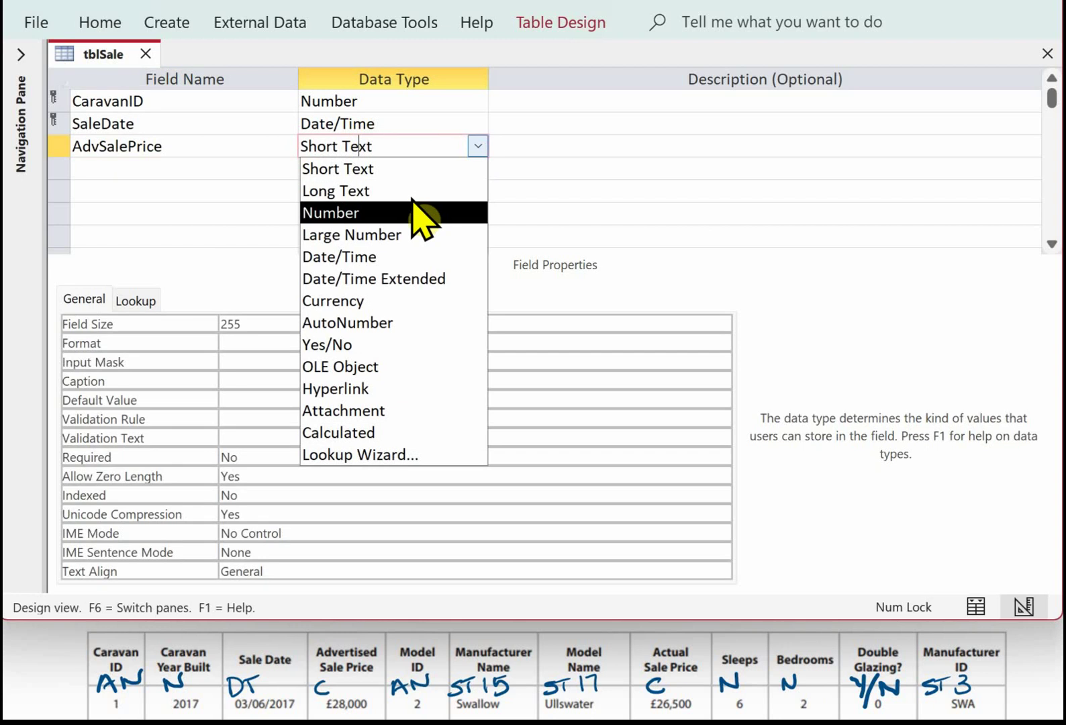
pyautogui.click(389, 302)
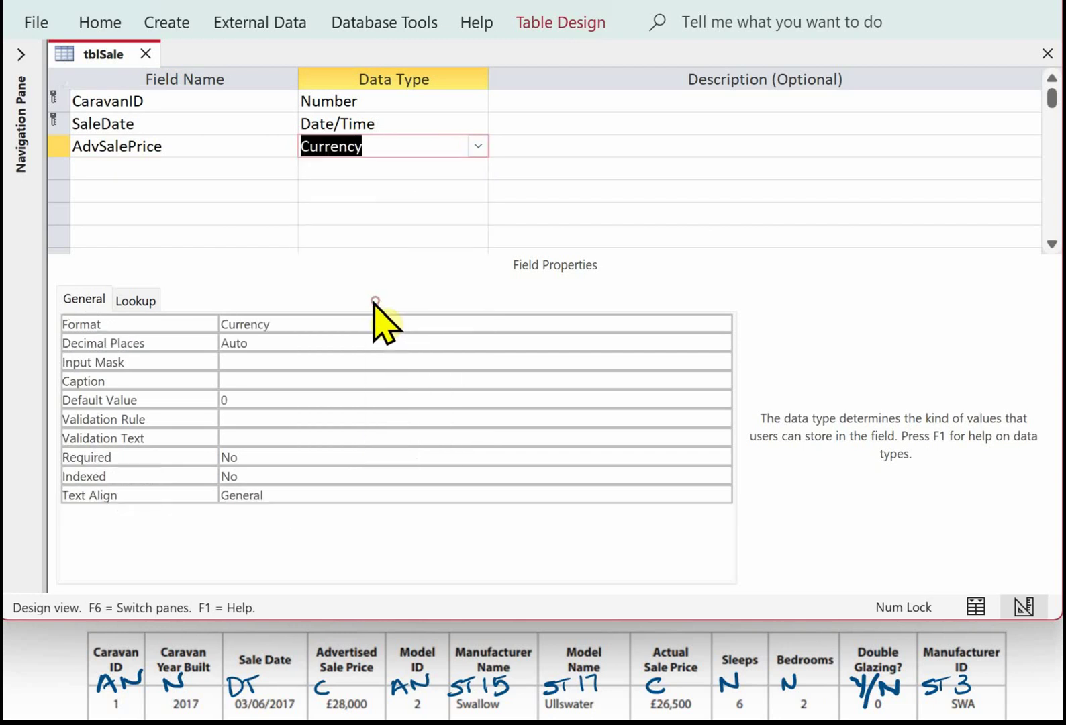
# Add an ActSalePrice field below AdvSalePrice with the Currency data type
pyautogui.click(103, 166)
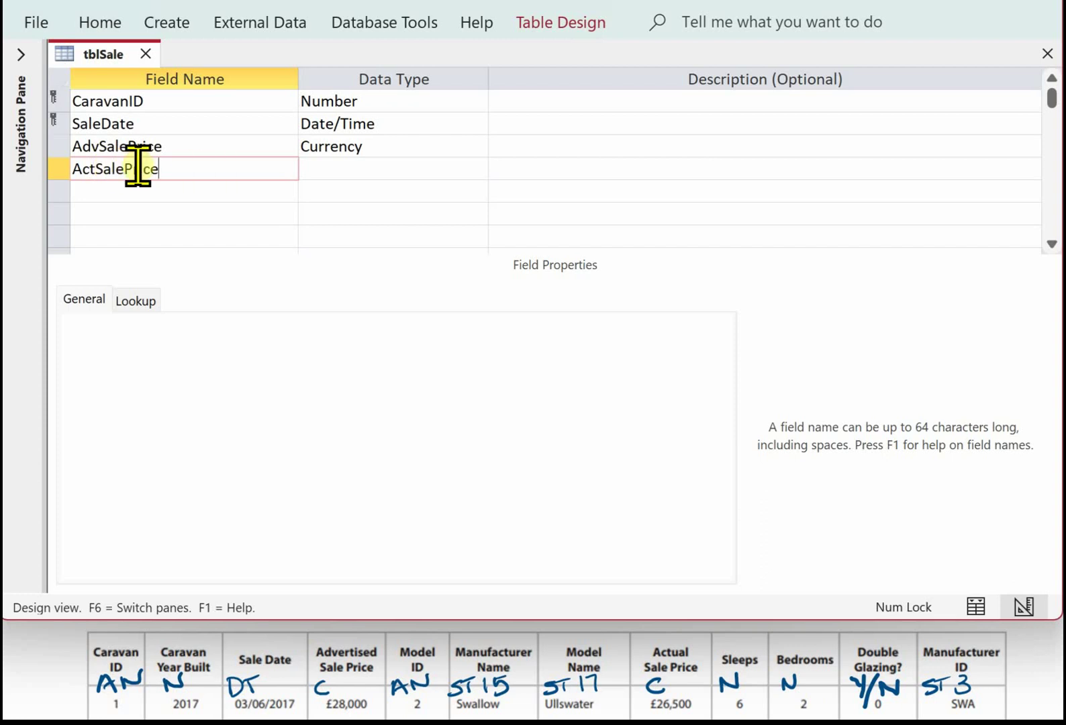
pyautogui.click(388, 168)
pyautogui.click(477, 168)
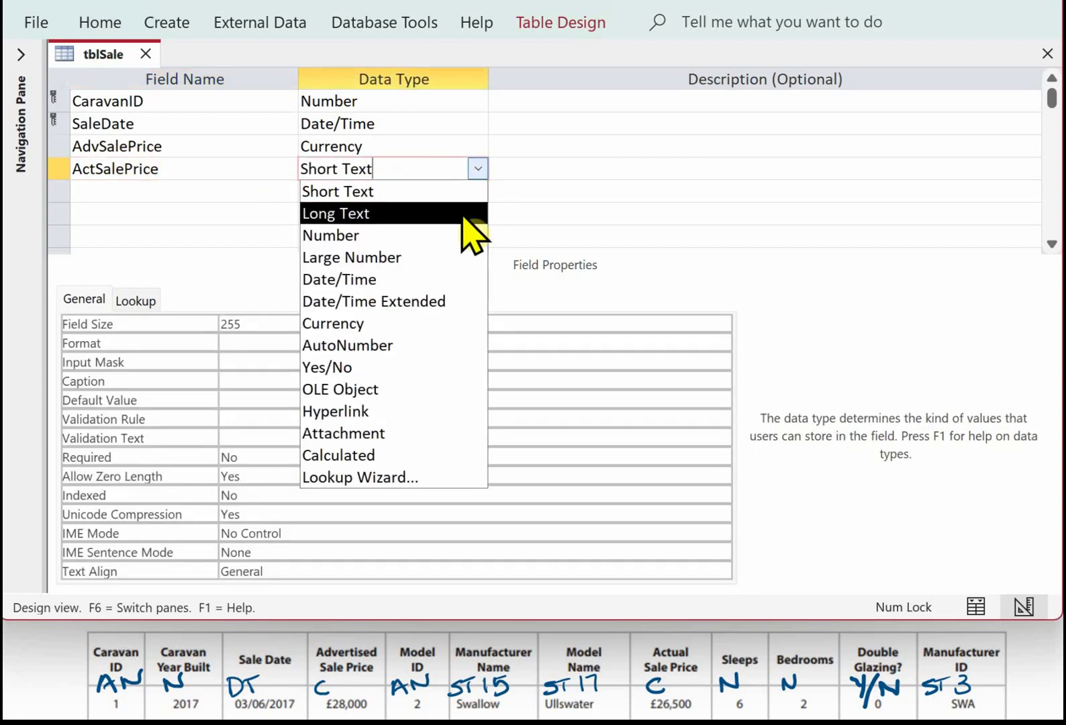
pyautogui.click(378, 324)
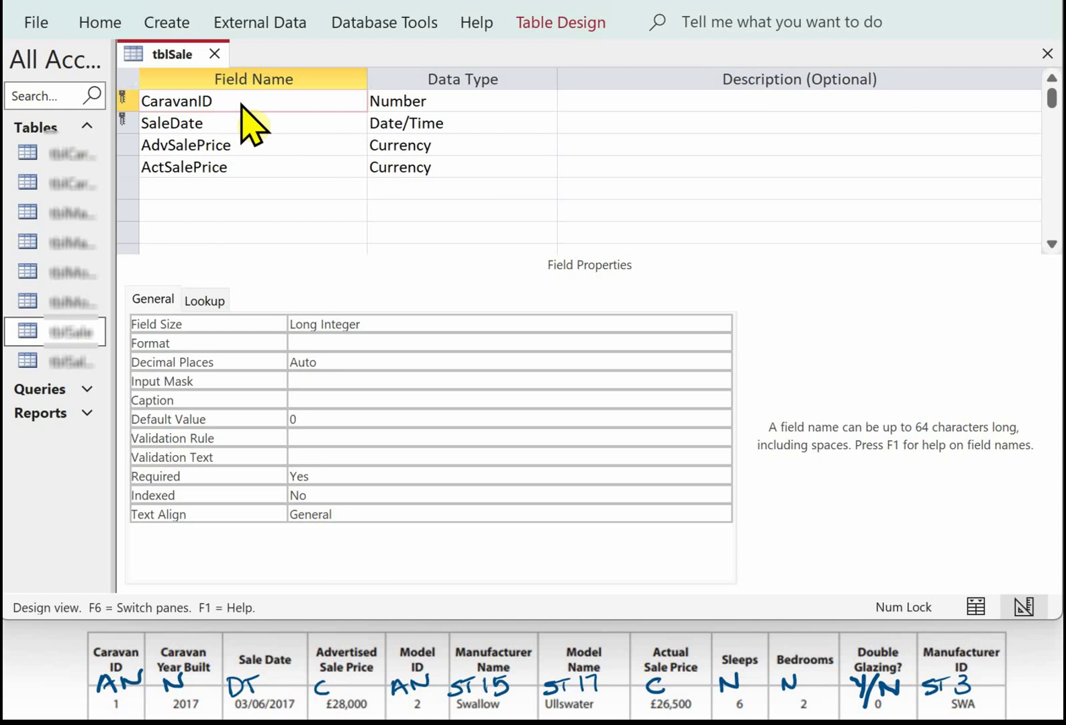
# Set up a lookup for the CaravanID field that takes its values from CaravanID in tblCaravan, with no sort order and default column width
pyautogui.click(447, 102)
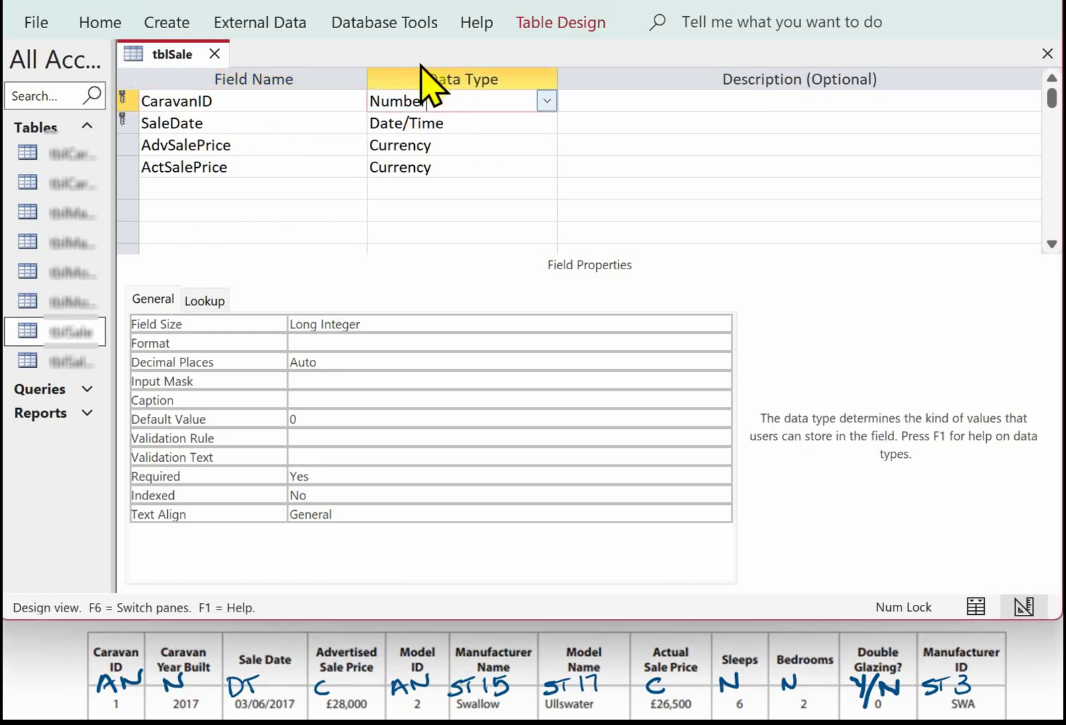
pyautogui.click(546, 102)
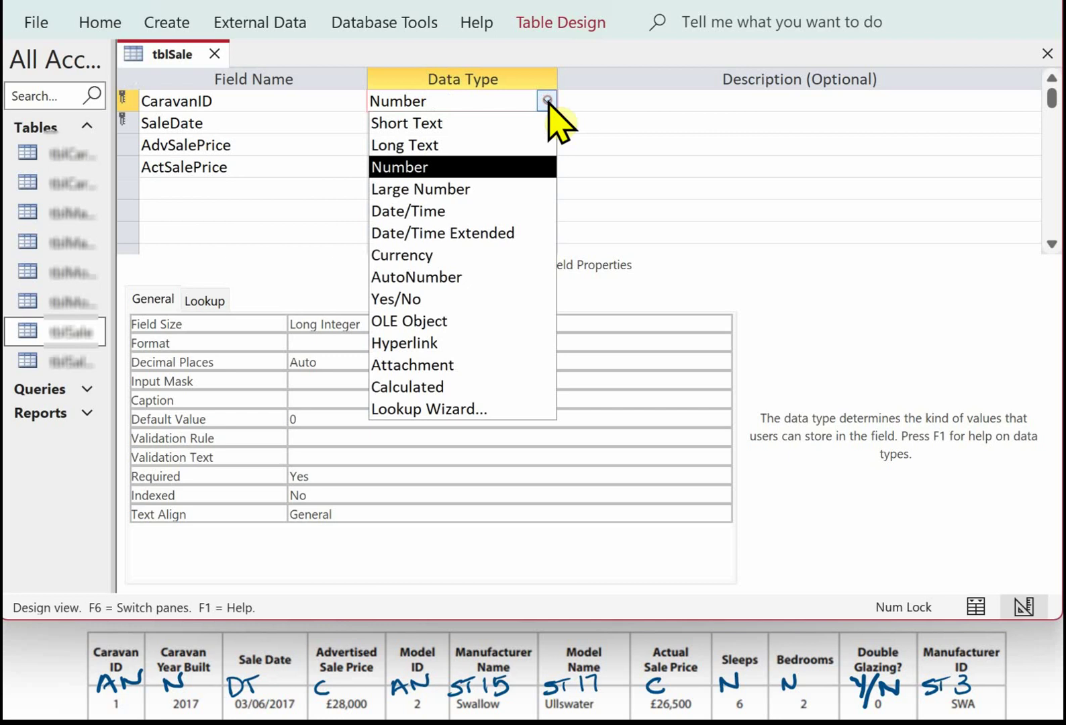
pyautogui.click(481, 409)
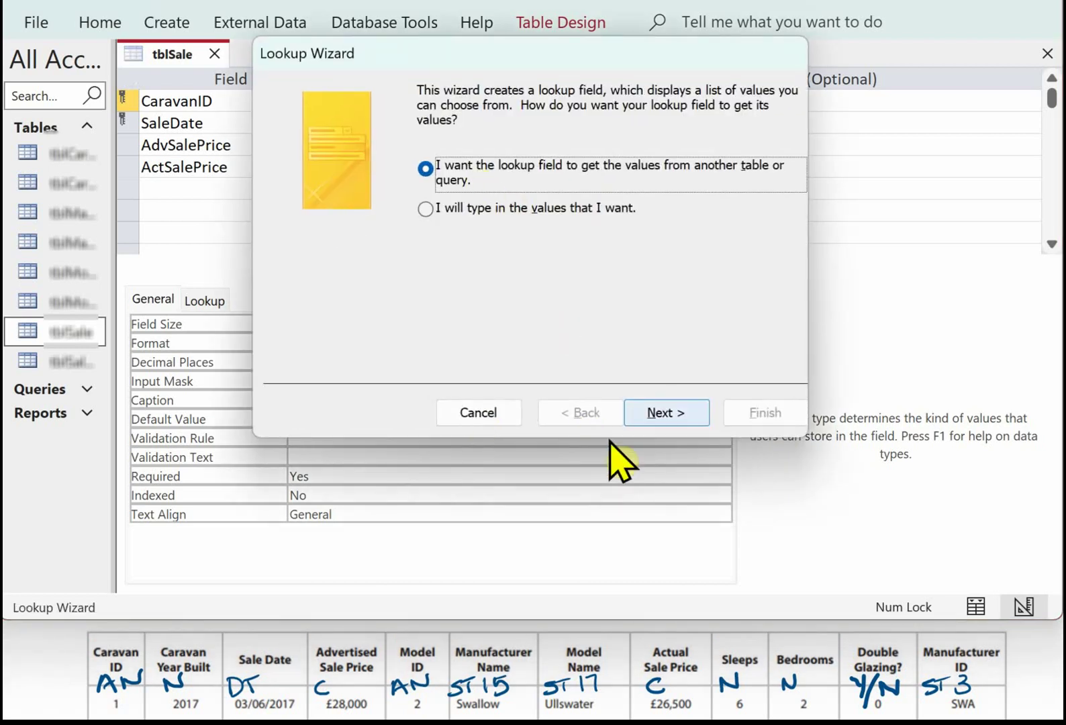
pyautogui.click(650, 415)
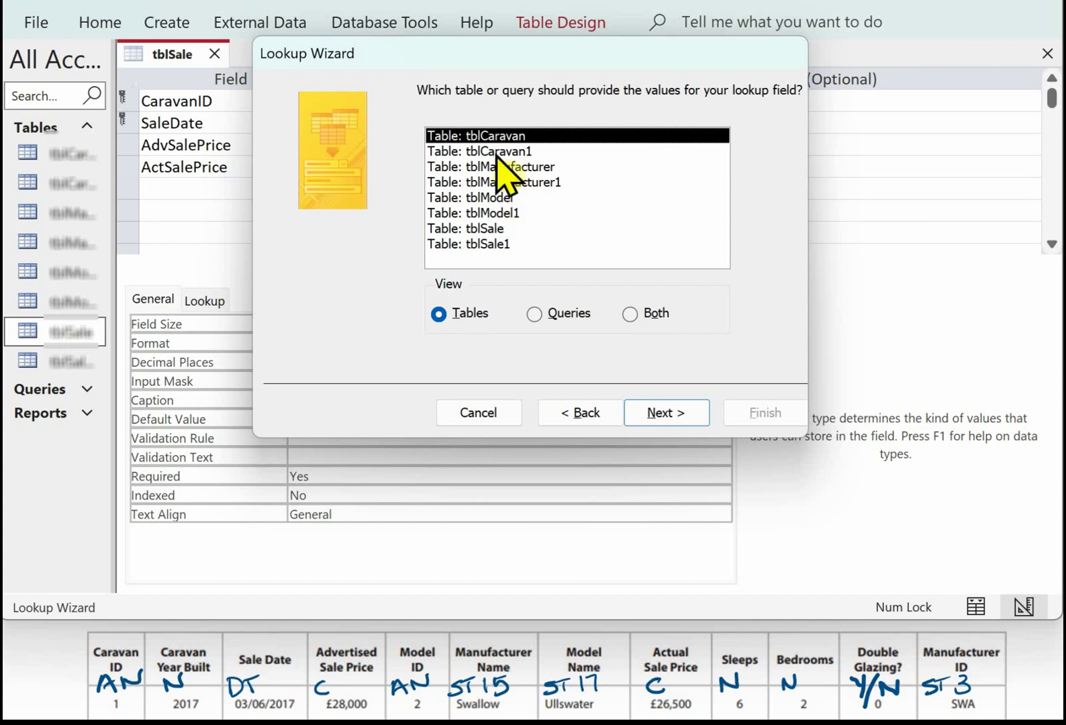
pyautogui.click(649, 412)
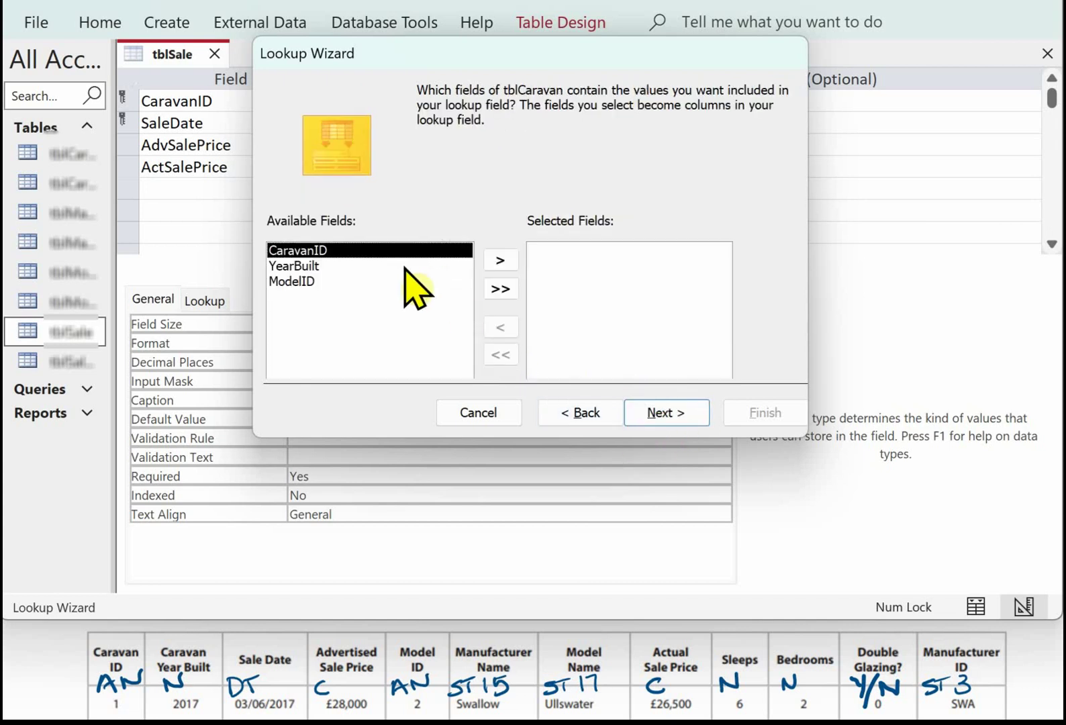
pyautogui.click(502, 261)
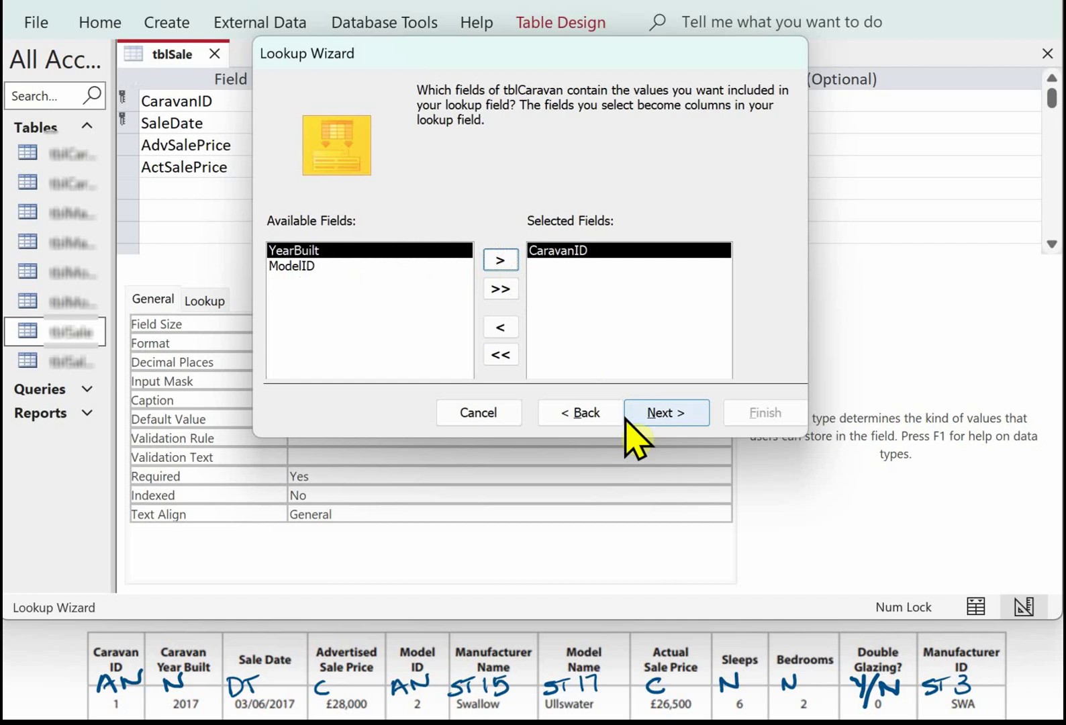
pyautogui.click(665, 413)
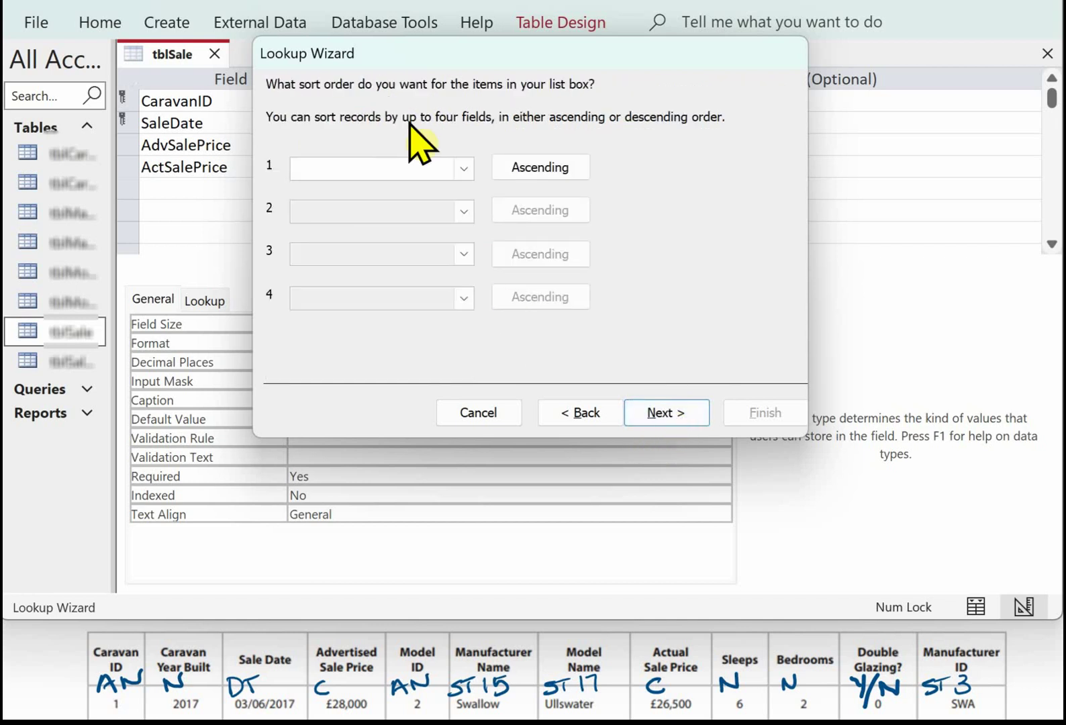
pyautogui.click(668, 412)
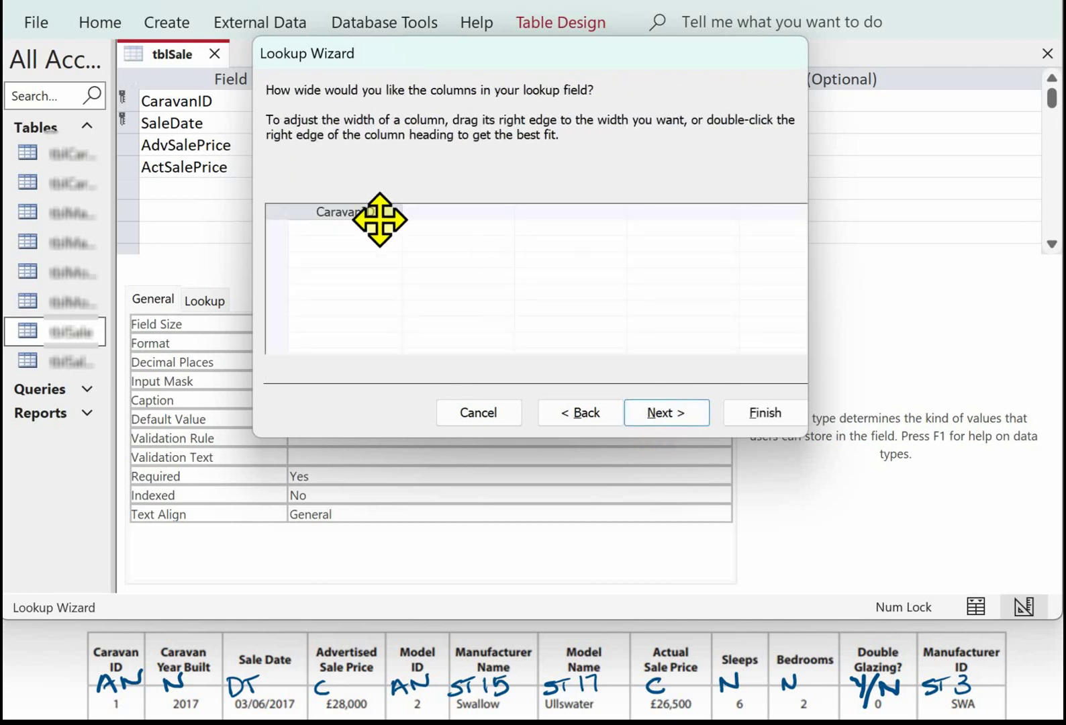
pyautogui.click(671, 413)
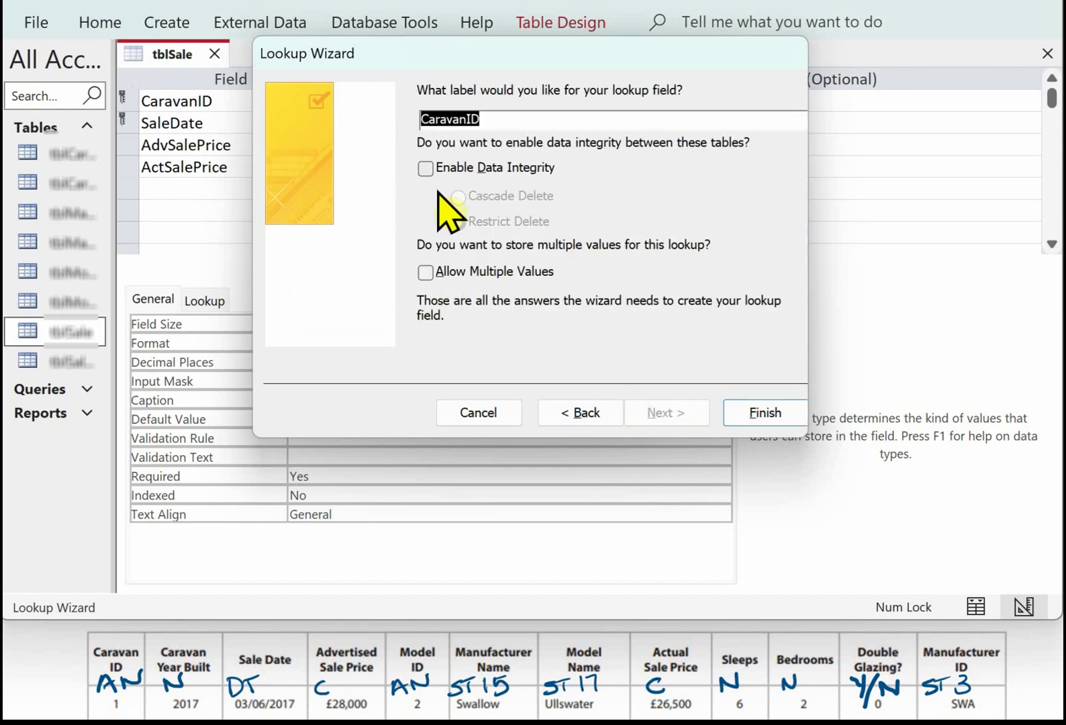
# Enable data integrity with Cascade Delete for the CaravanID lookup, finish it and save the table so the relationship is created
pyautogui.click(425, 168)
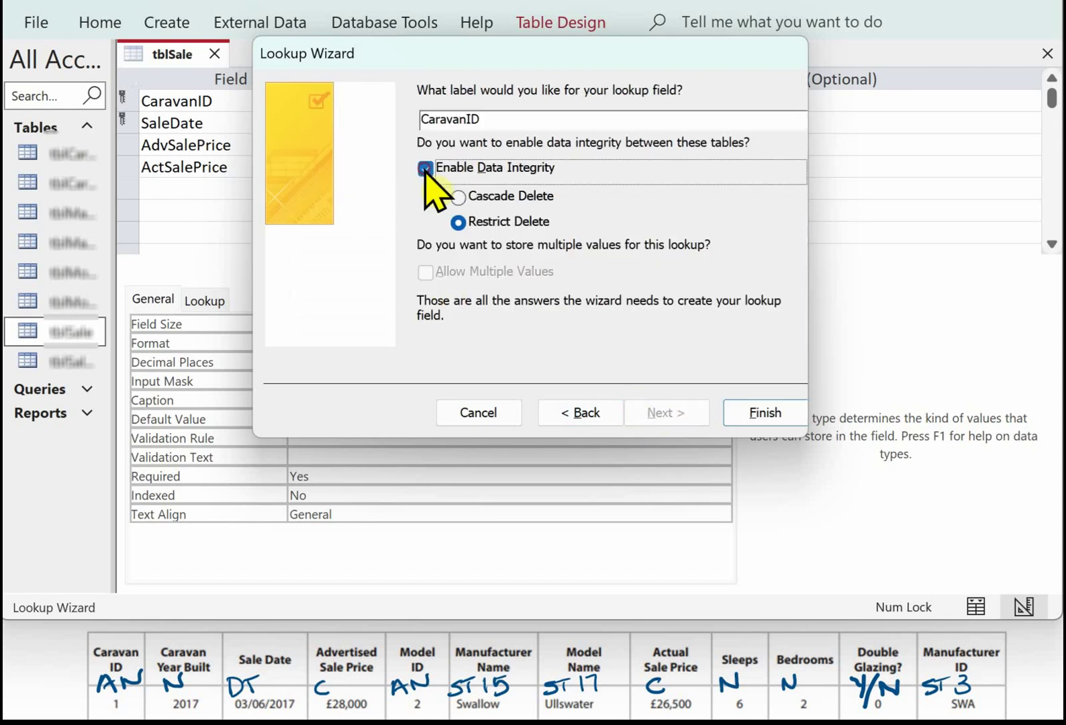
pyautogui.click(458, 196)
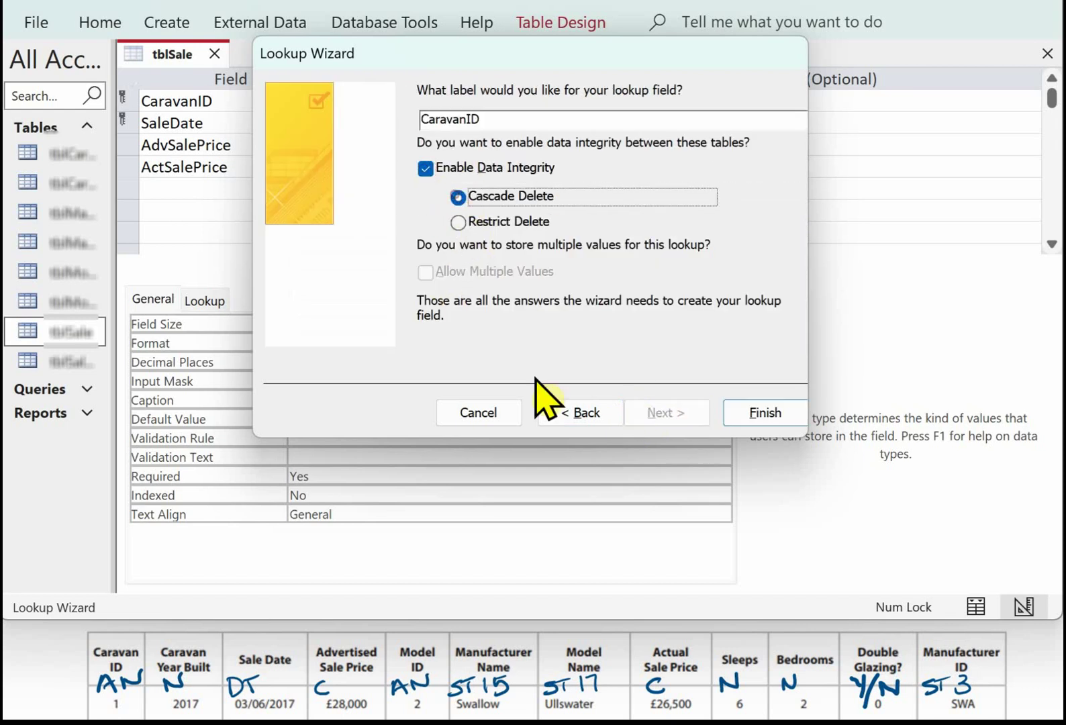
pyautogui.click(753, 415)
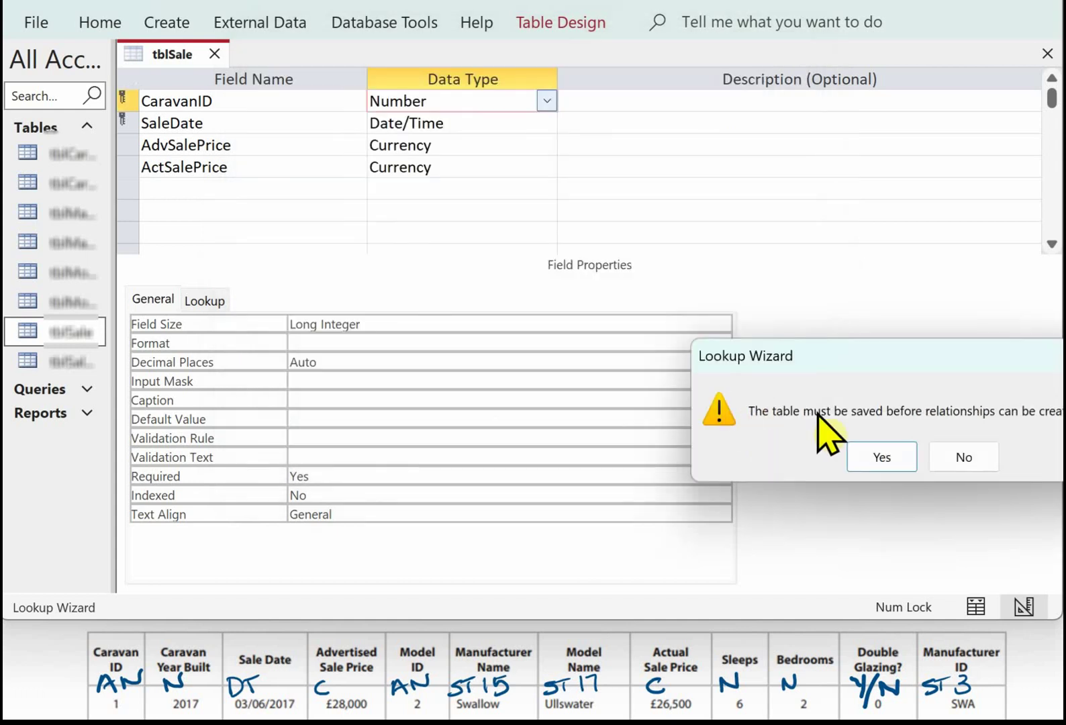
pyautogui.moveTo(833, 357); pyautogui.dragTo(519, 201)
pyautogui.click(555, 301)
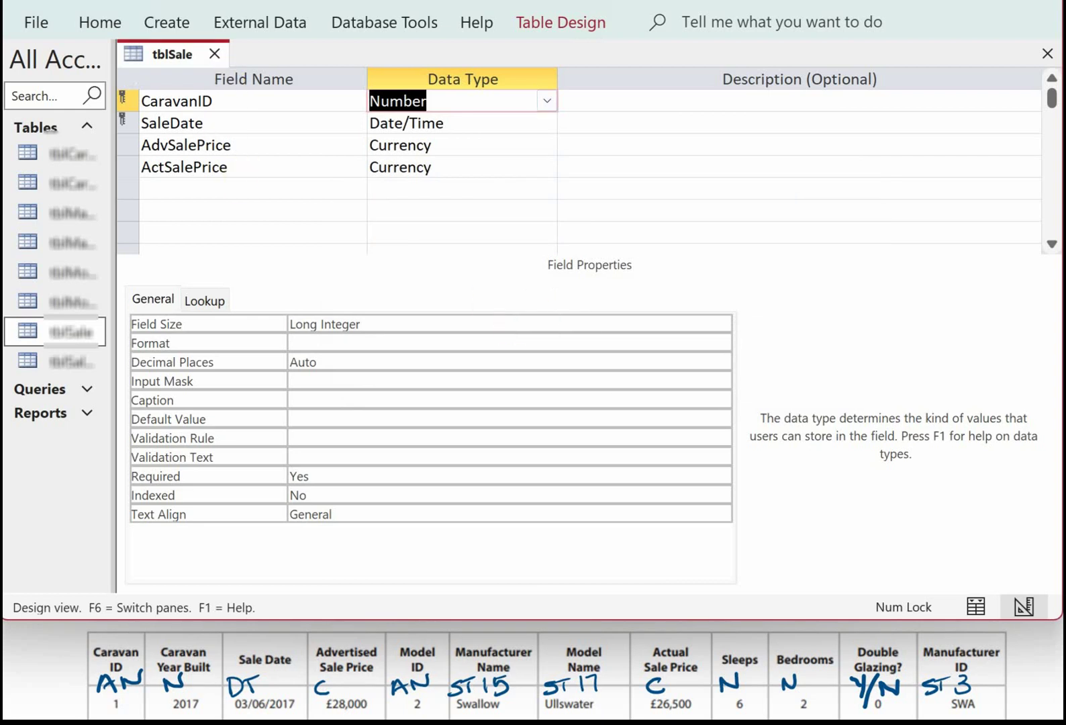
# Close tblSale and open the database's Relationships diagram to examine the links between the tables
pyautogui.click(214, 53)
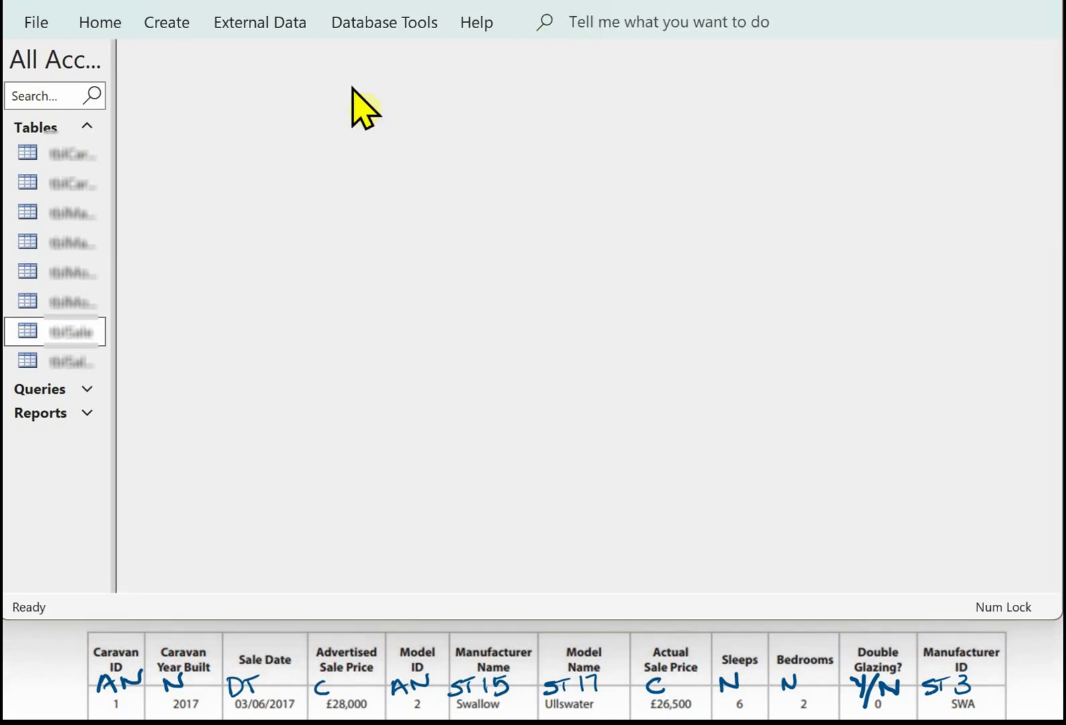
pyautogui.click(396, 23)
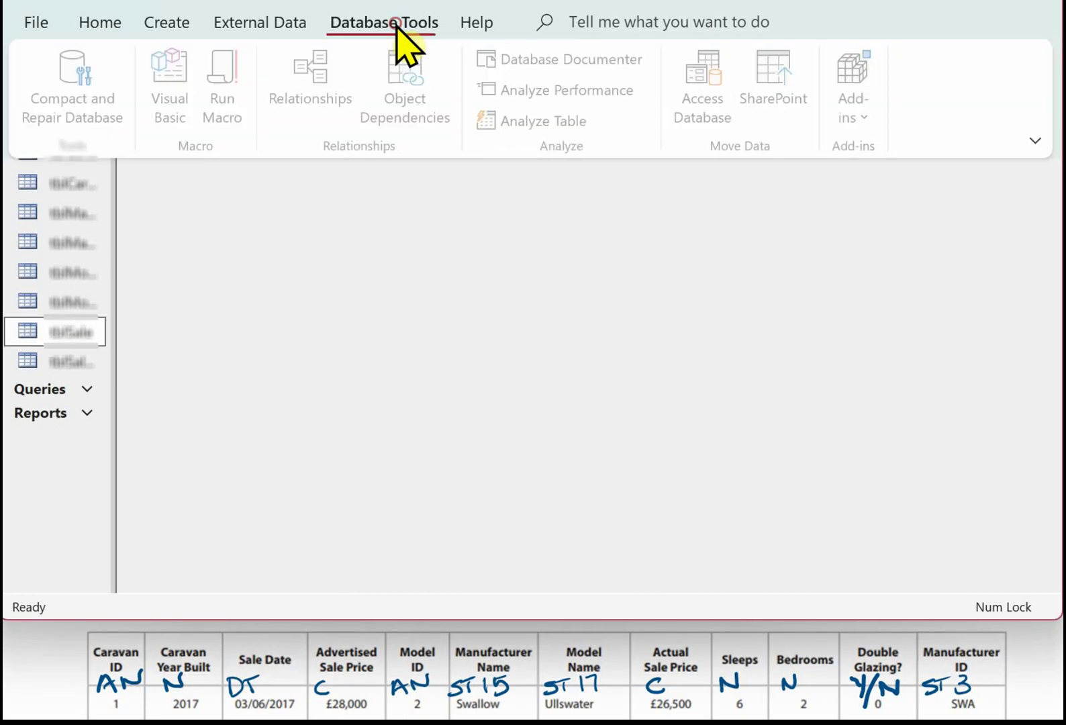
pyautogui.click(318, 80)
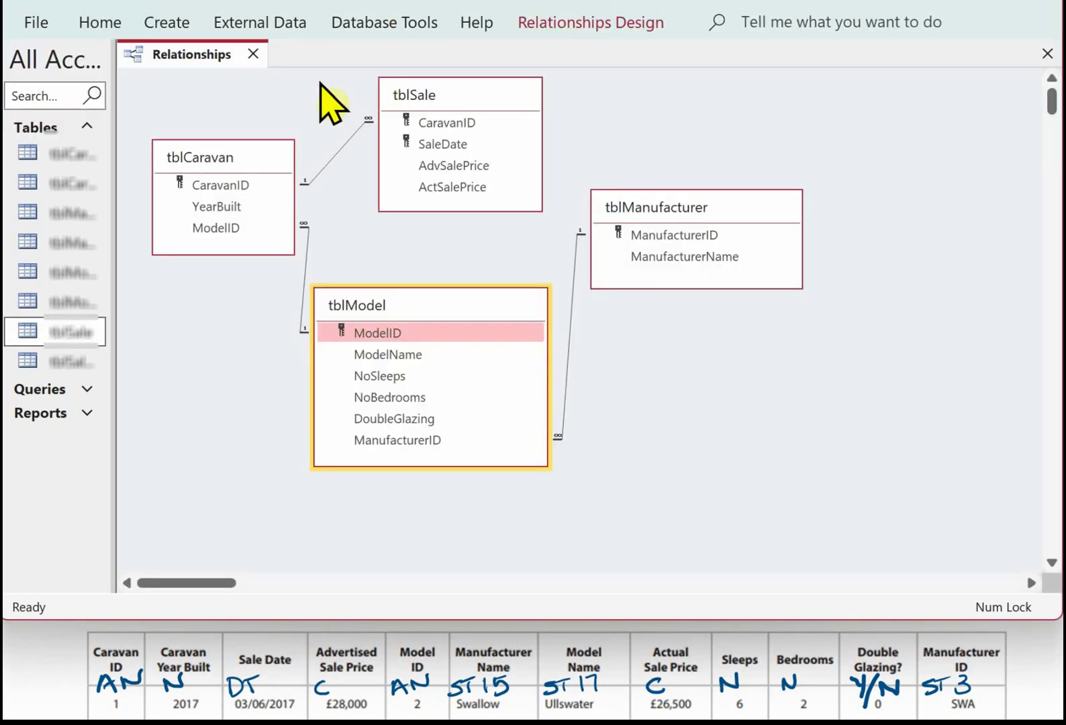